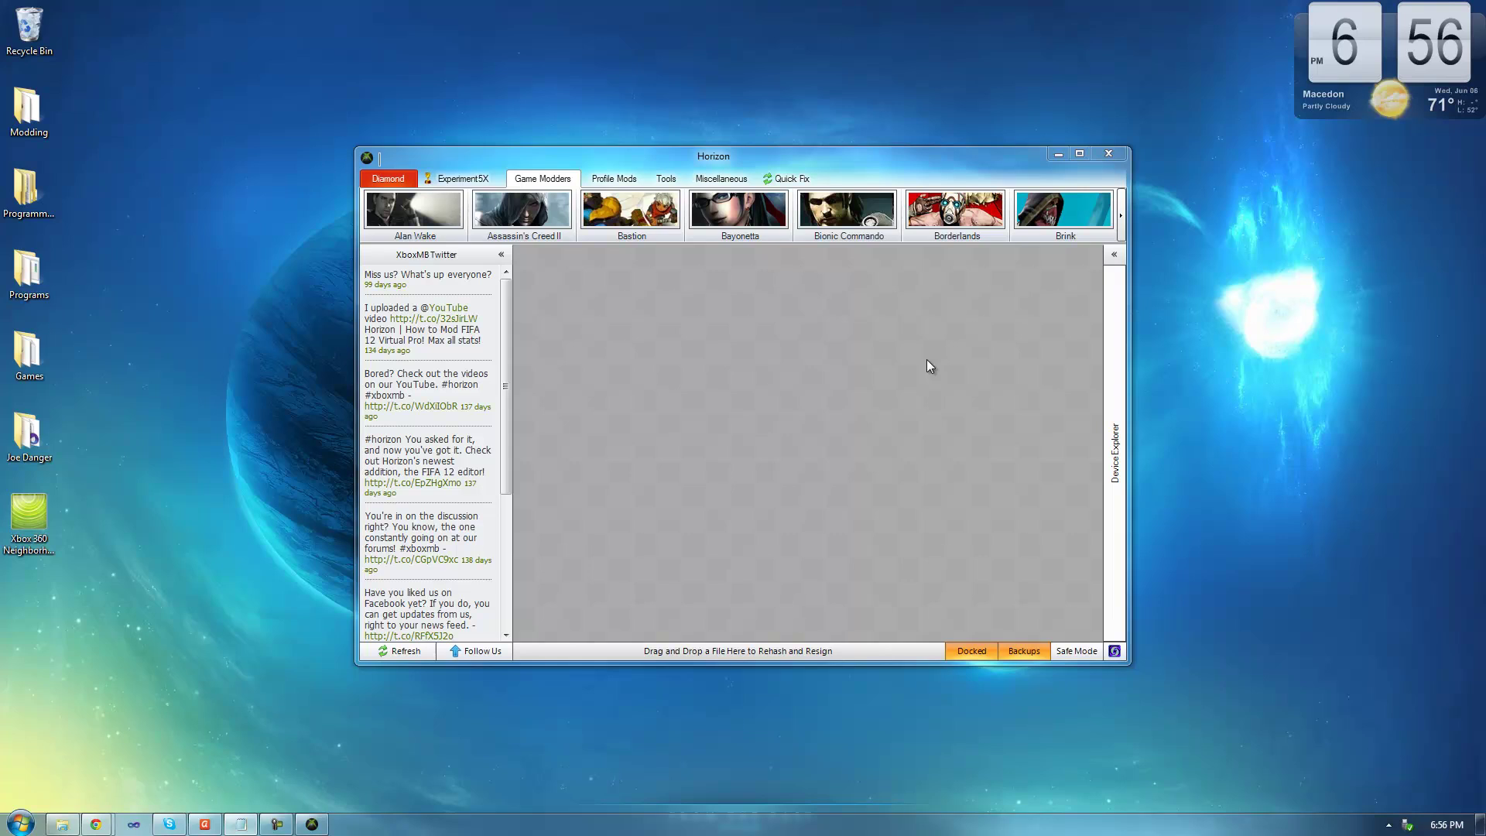
Open the gamer profile from the drive's Gamer Profiles folder in Package Manager and list its contents.
left_click(1115, 254)
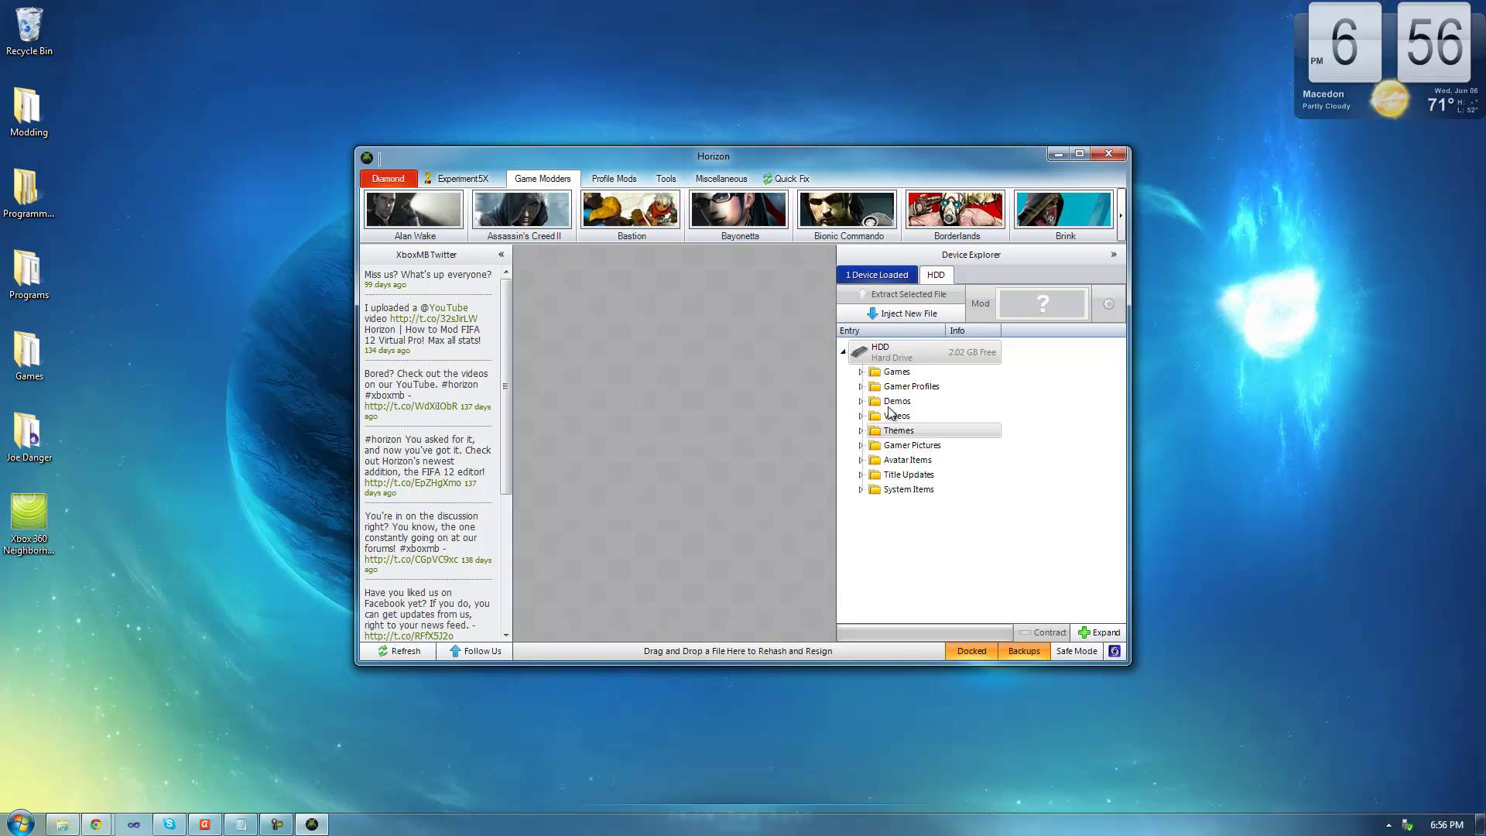
left_click(862, 386)
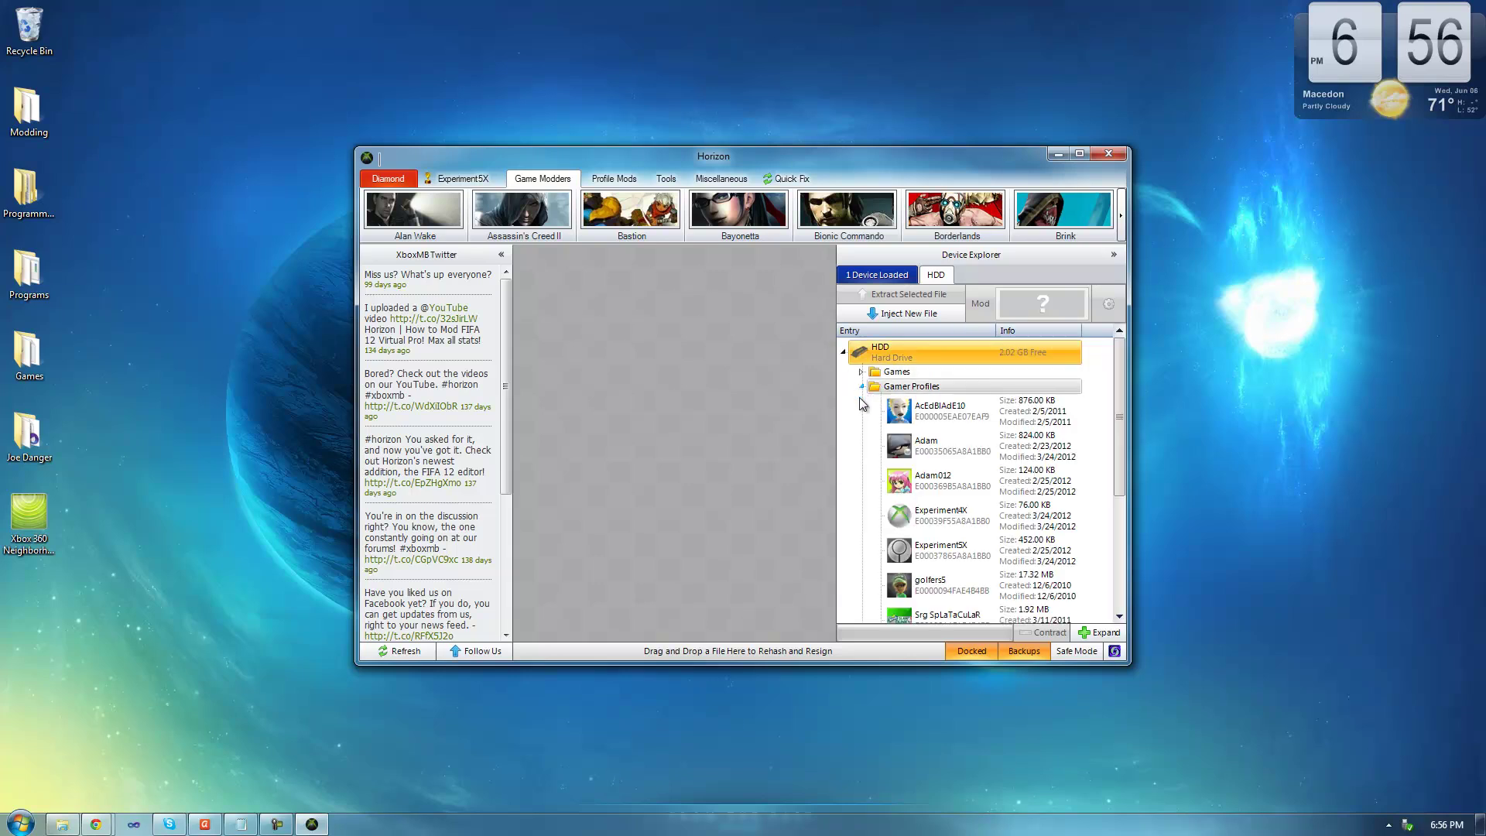
left_click(942, 449)
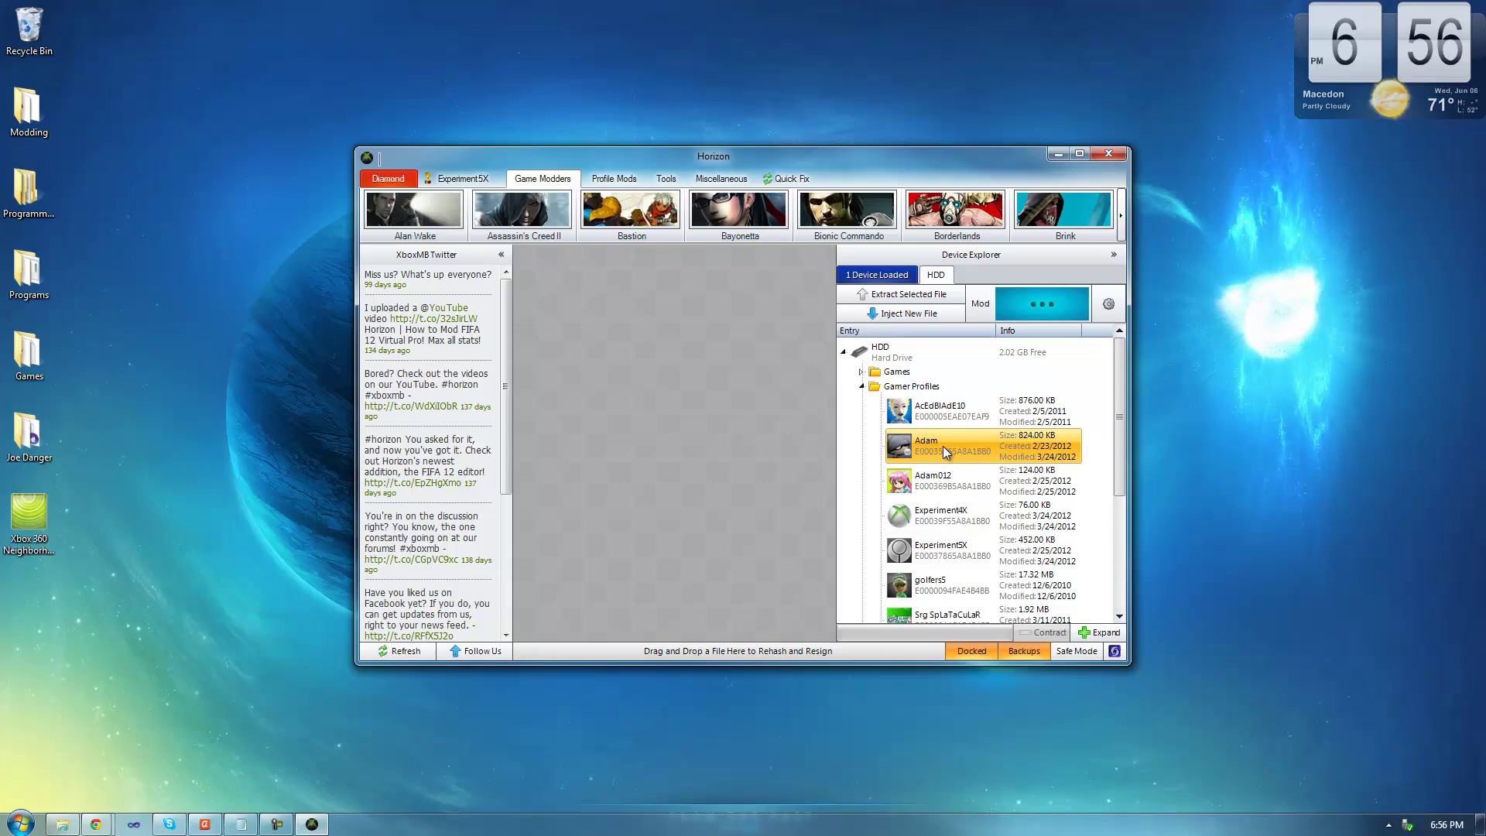
left_click(1110, 308)
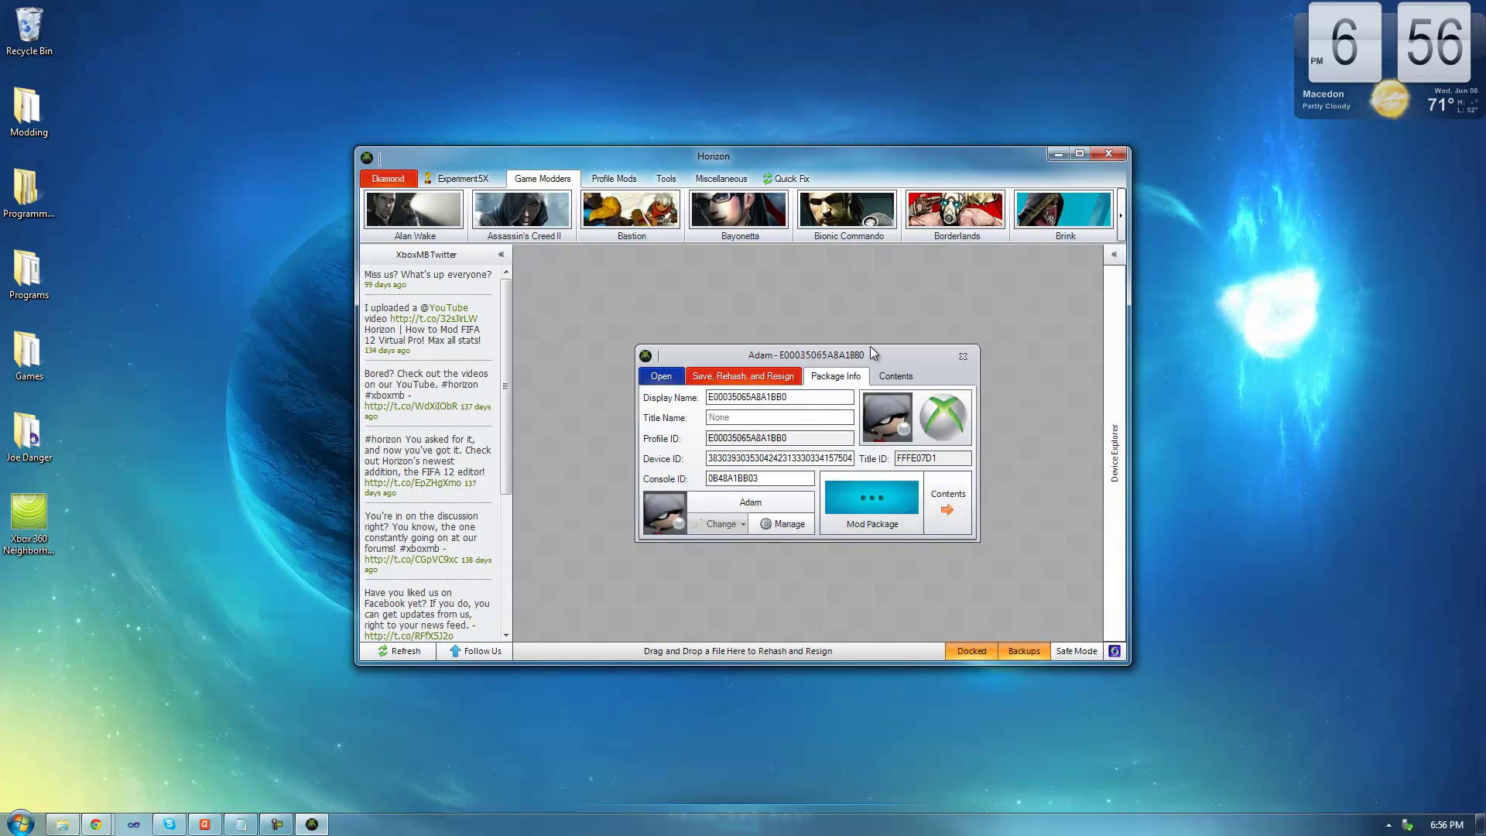
left_click_drag(872, 362, 876, 338)
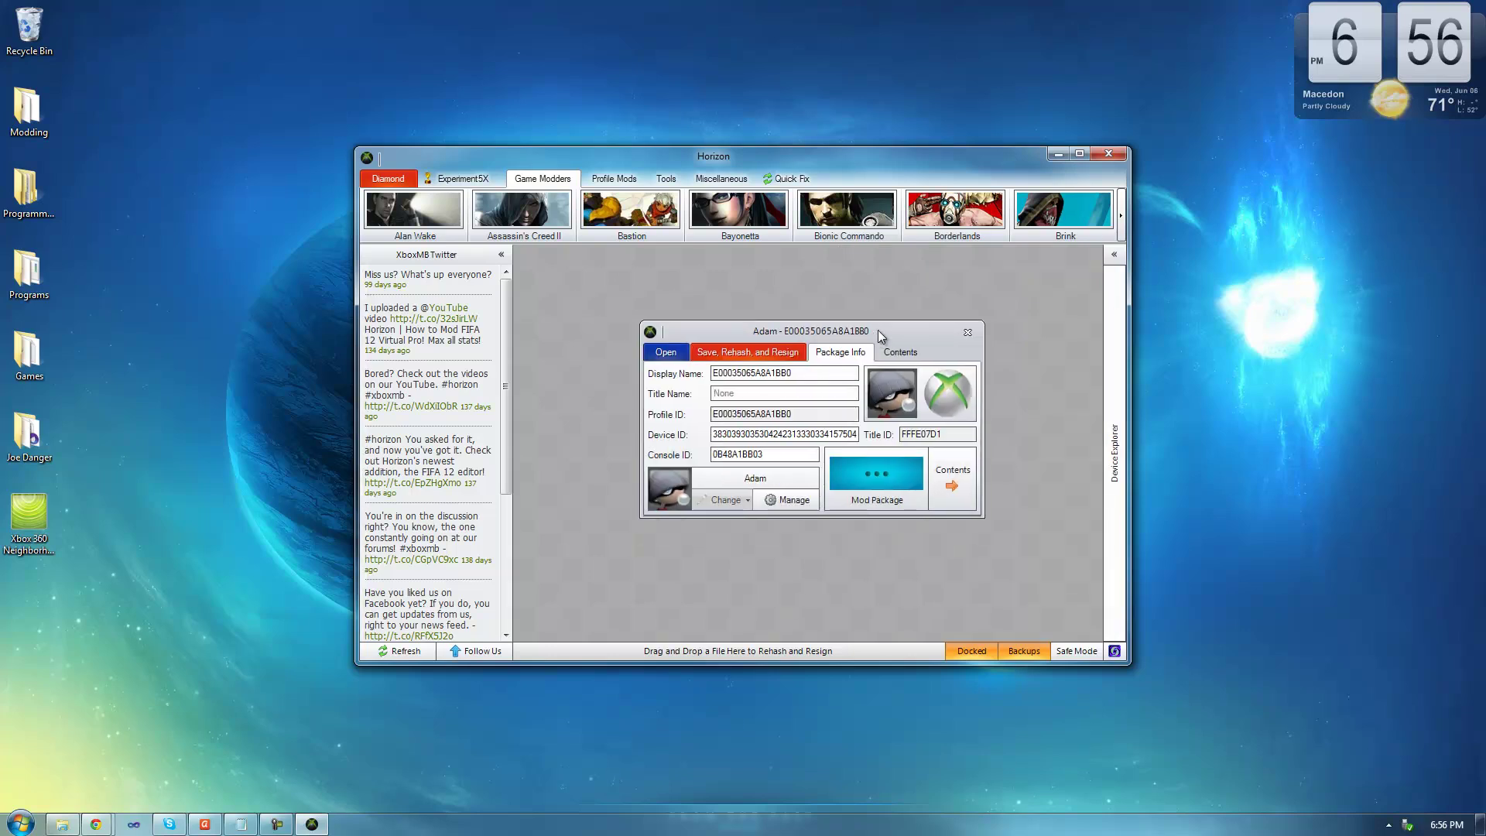
left_click(900, 353)
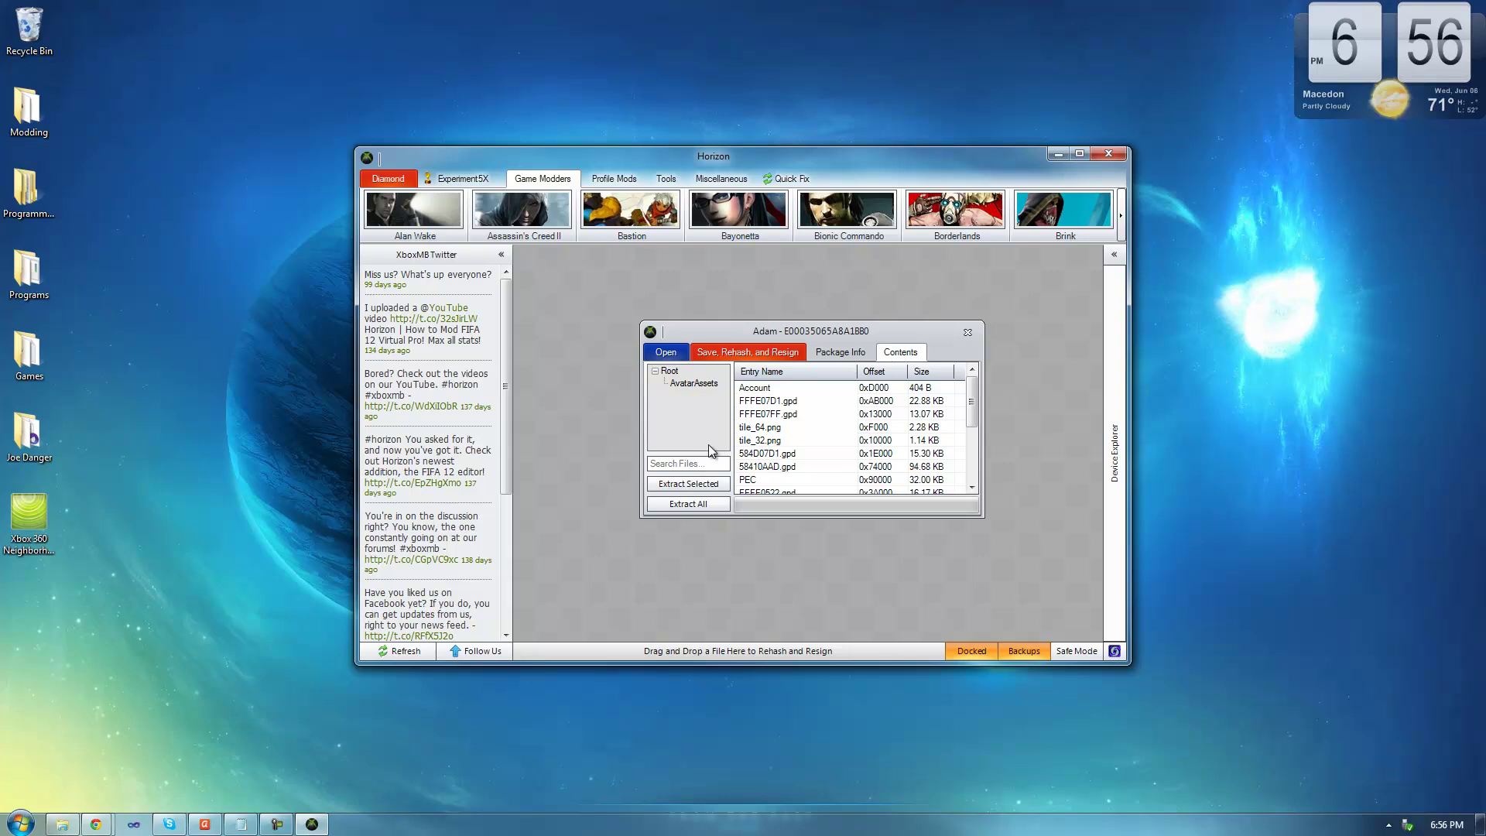
left_click(700, 462)
left_click(666, 178)
Search 'Halo Reach' in Title ID Finder and copy Halo: Reach's title ID 4D53085B.
left_click(963, 224)
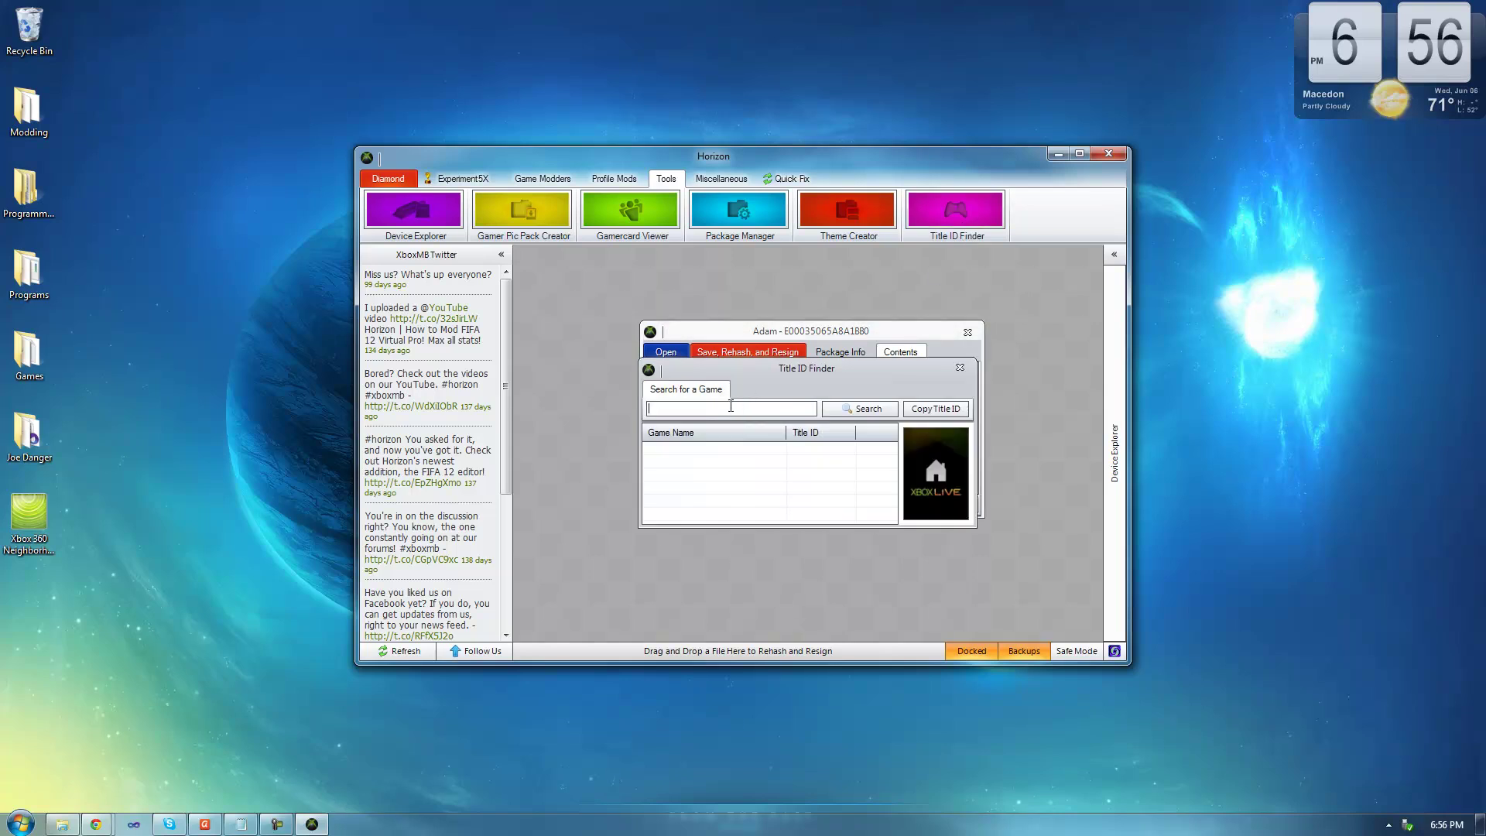
type("Halo Reach")
left_click(855, 410)
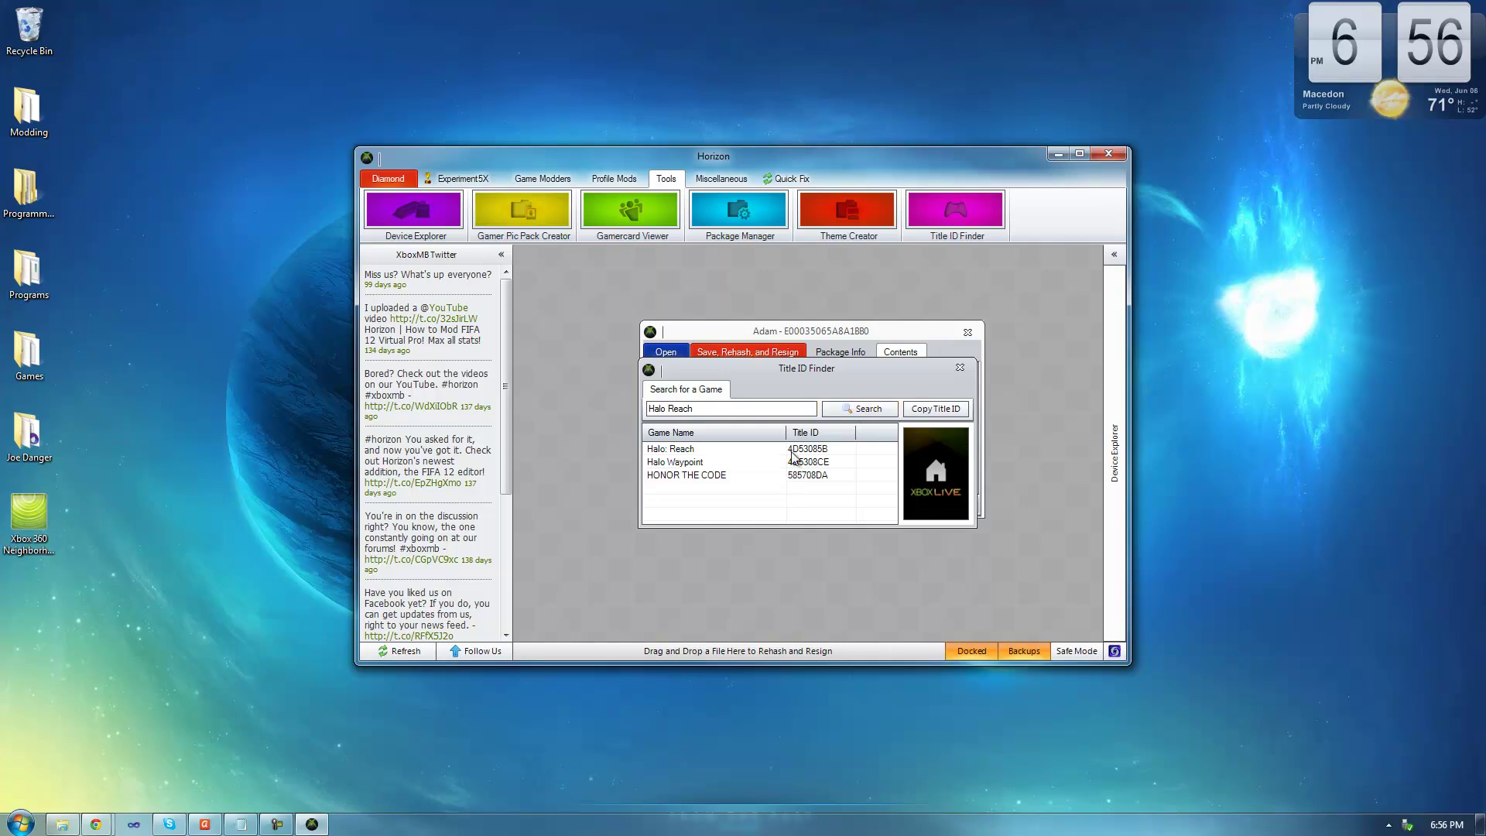
left_click(792, 451)
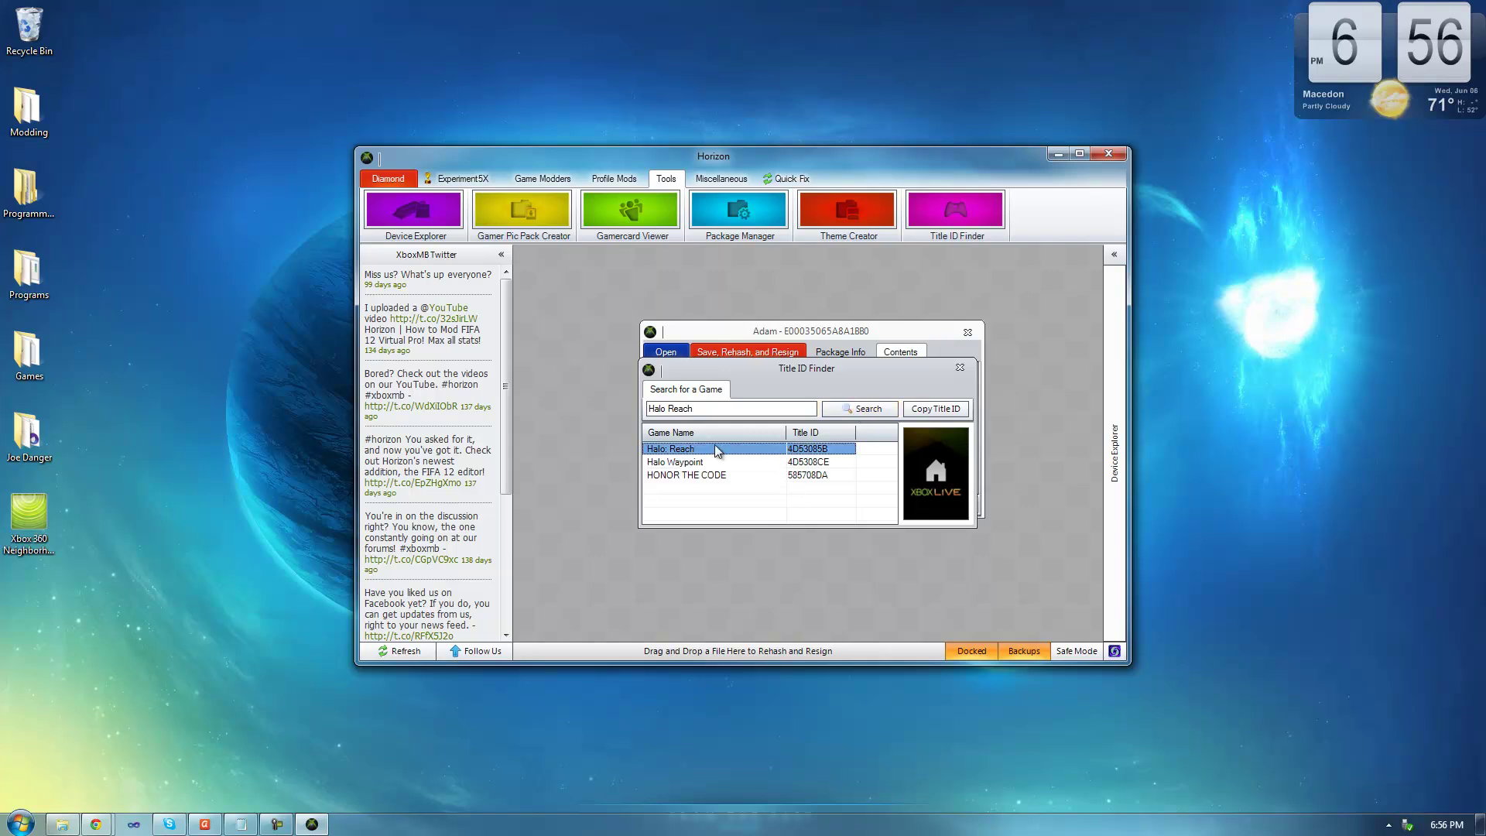
left_click(927, 411)
left_click(822, 333)
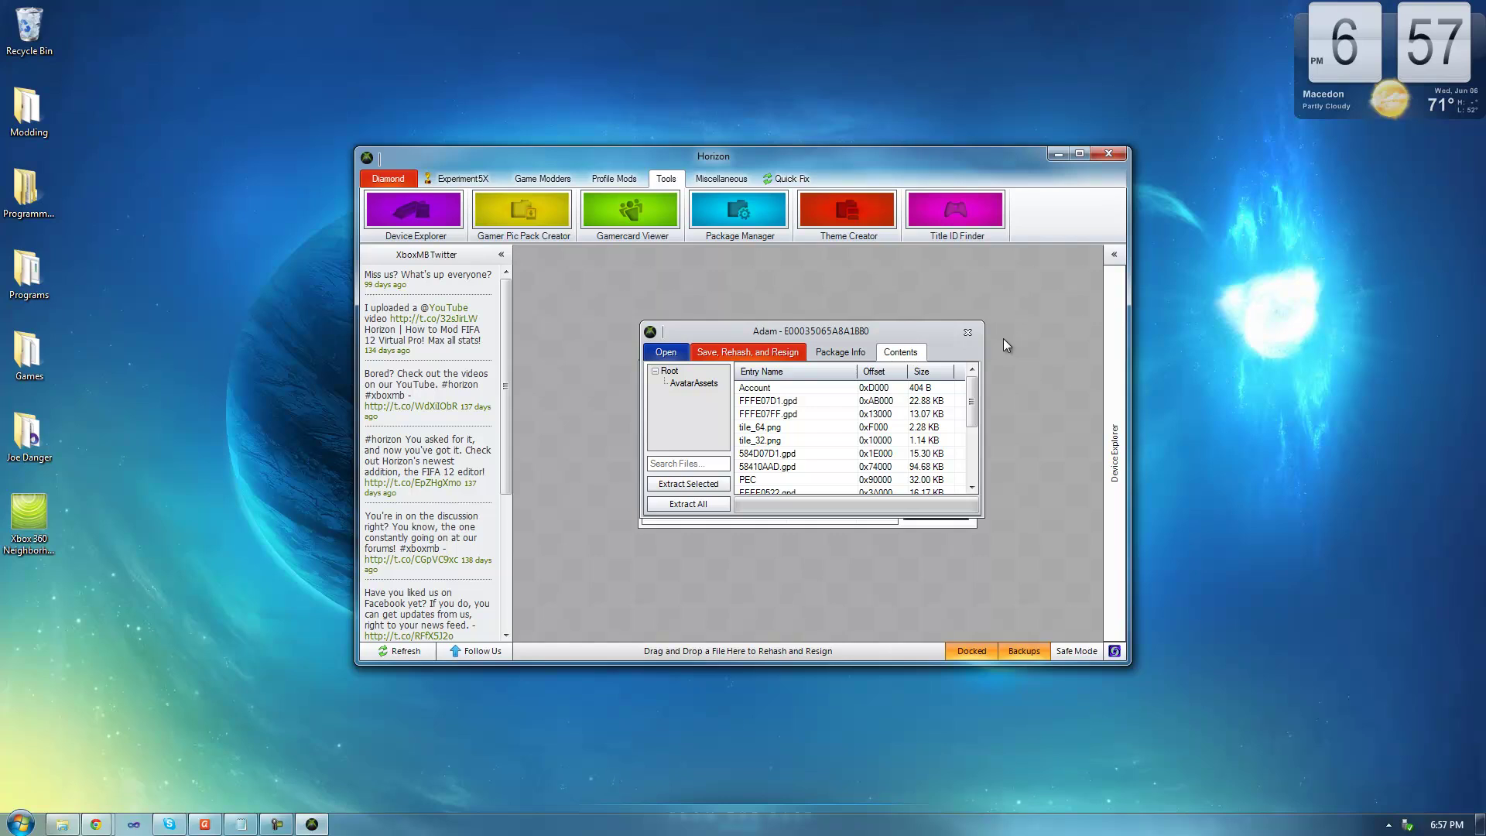
Filter the files by 4D53085B, extract 4D53085B.gpd to the Desktop, then clear the filter.
left_click(710, 463)
key("ctrl+v")
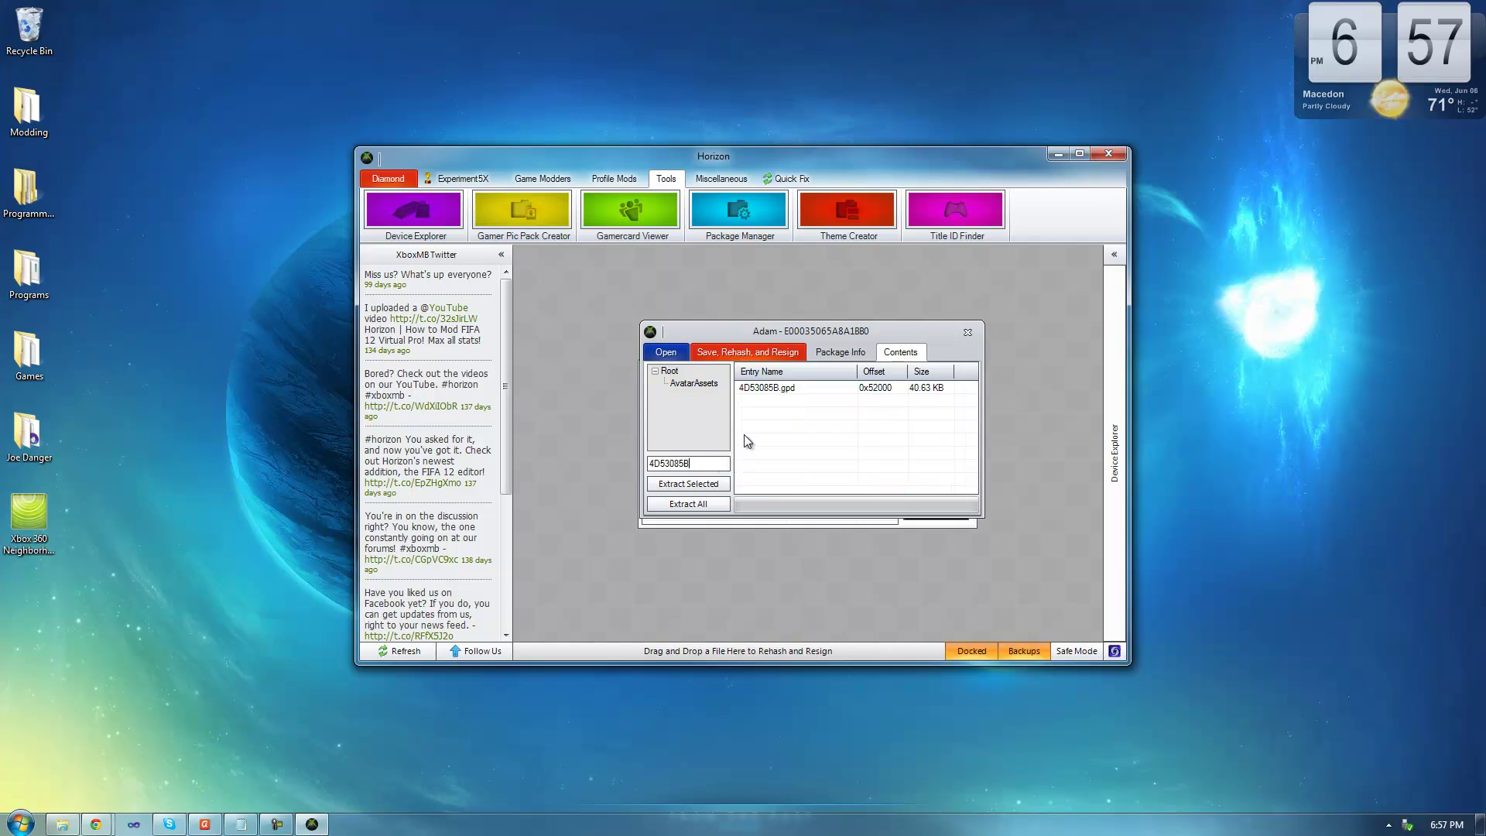
left_click(782, 389)
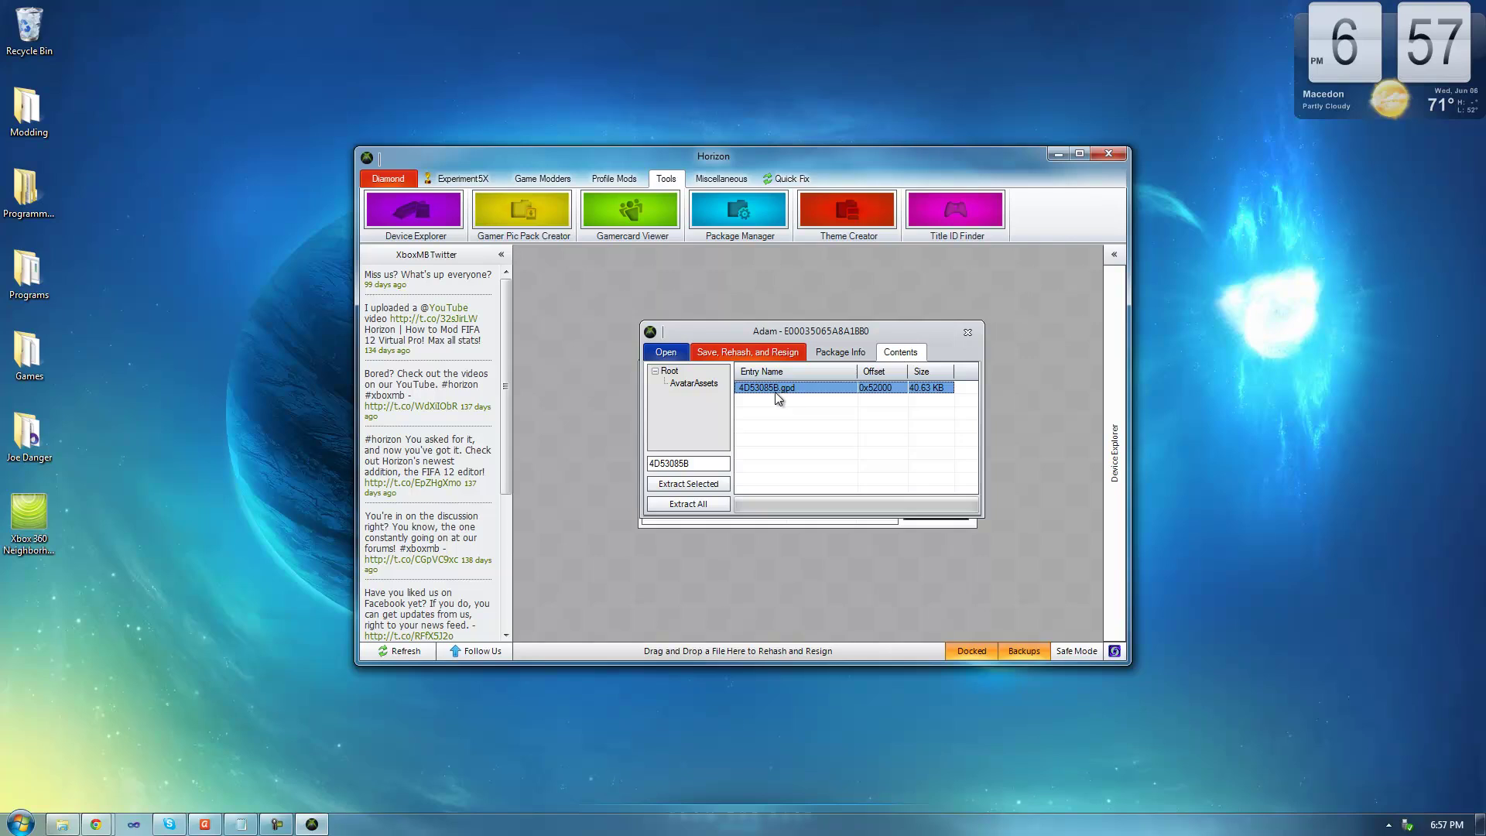
right_click(771, 390)
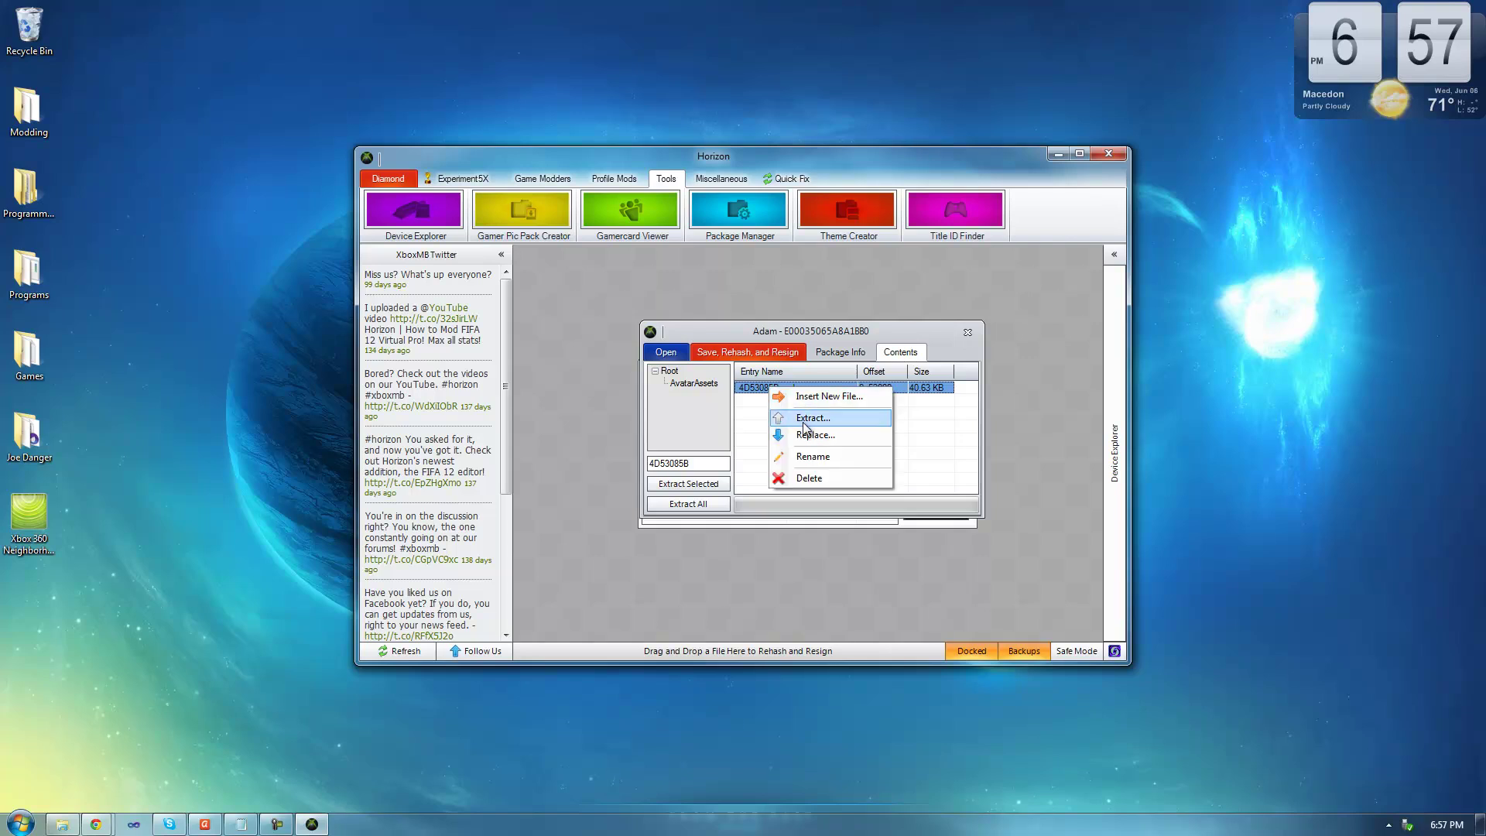
left_click(803, 420)
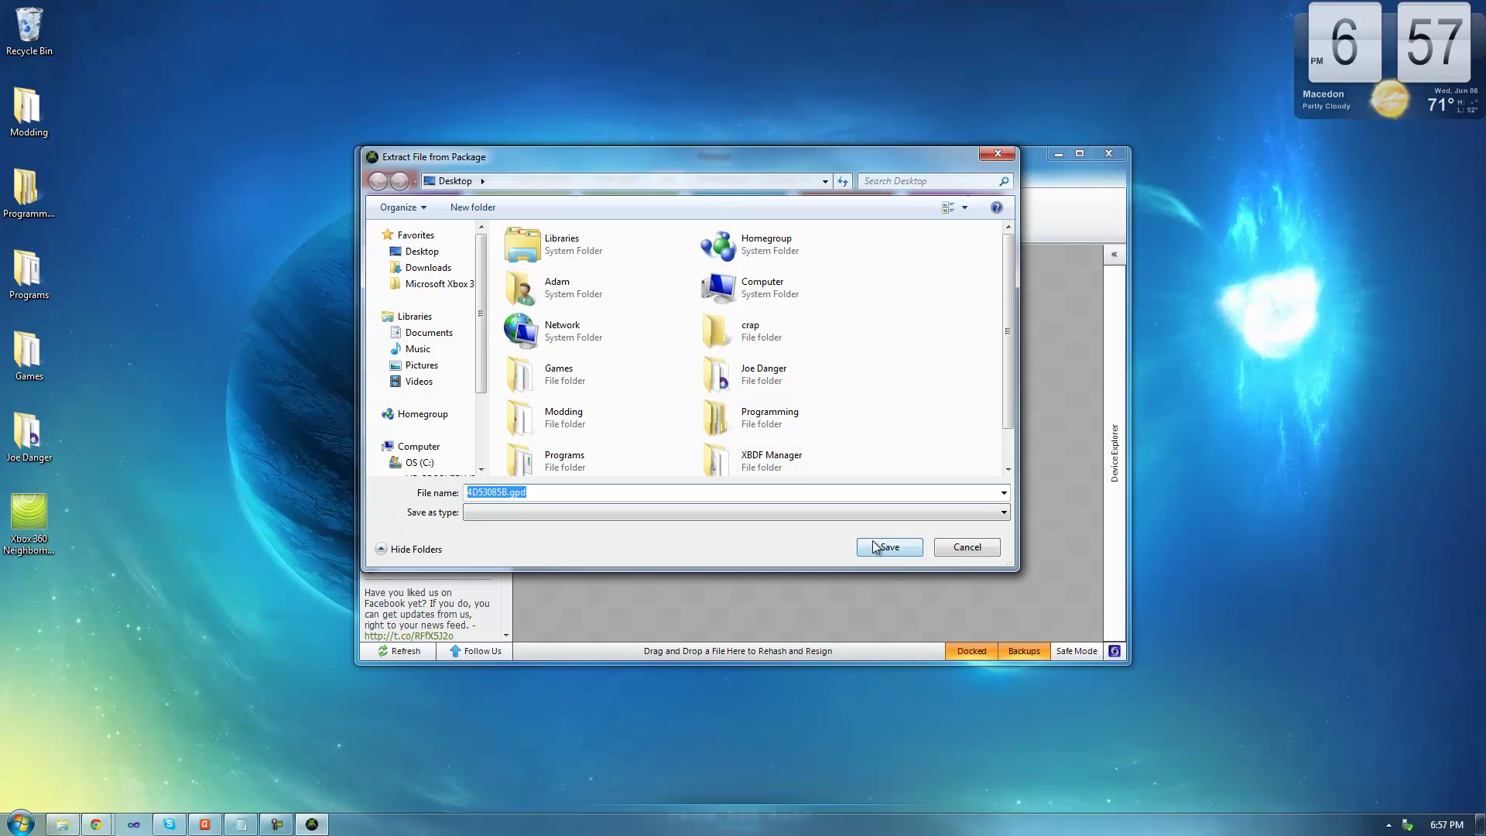
left_click(874, 543)
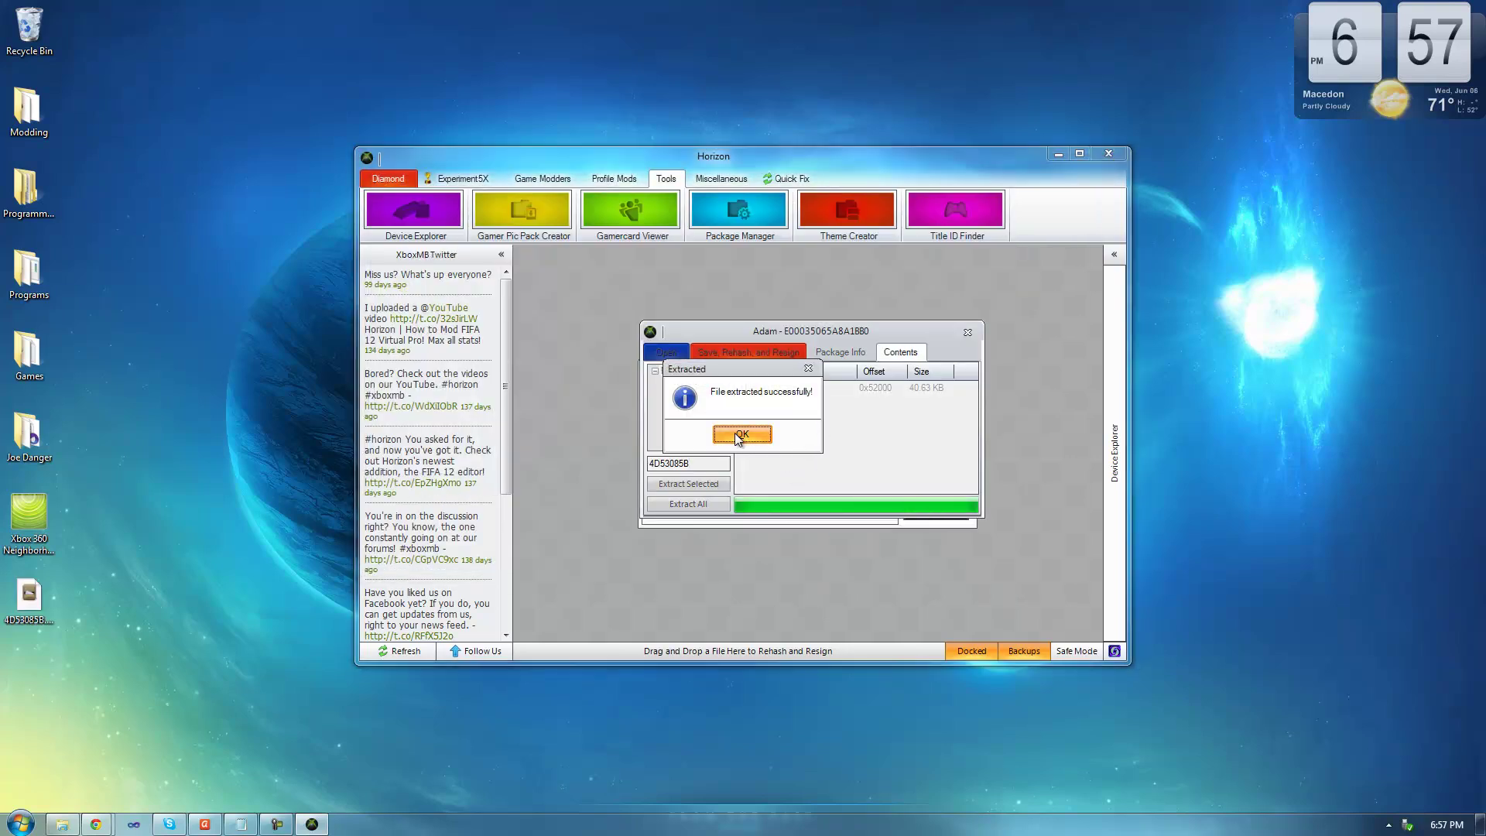
left_click(738, 435)
left_click_drag(708, 463, 617, 464)
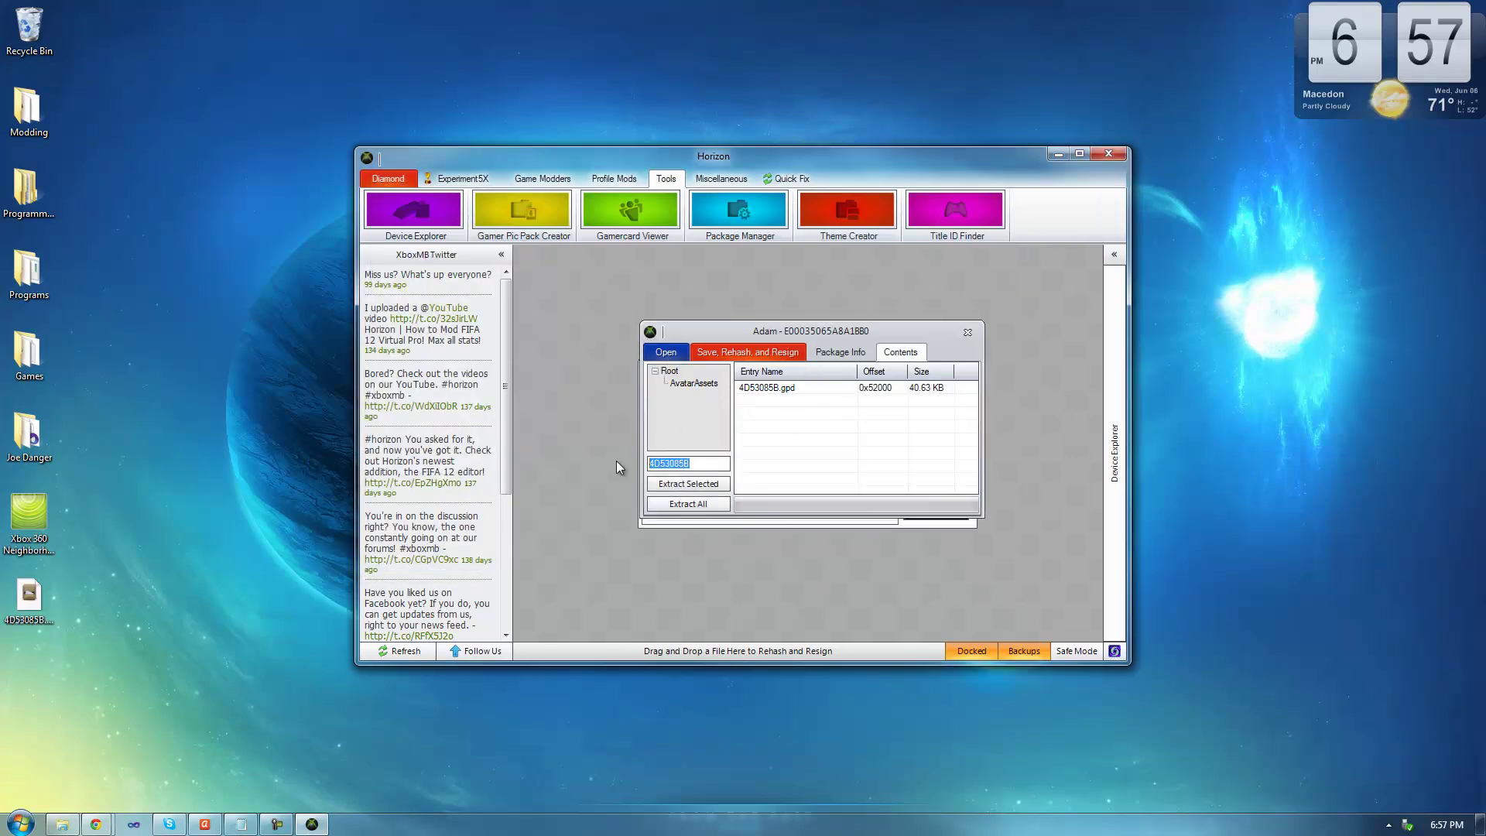
key("BackSpace")
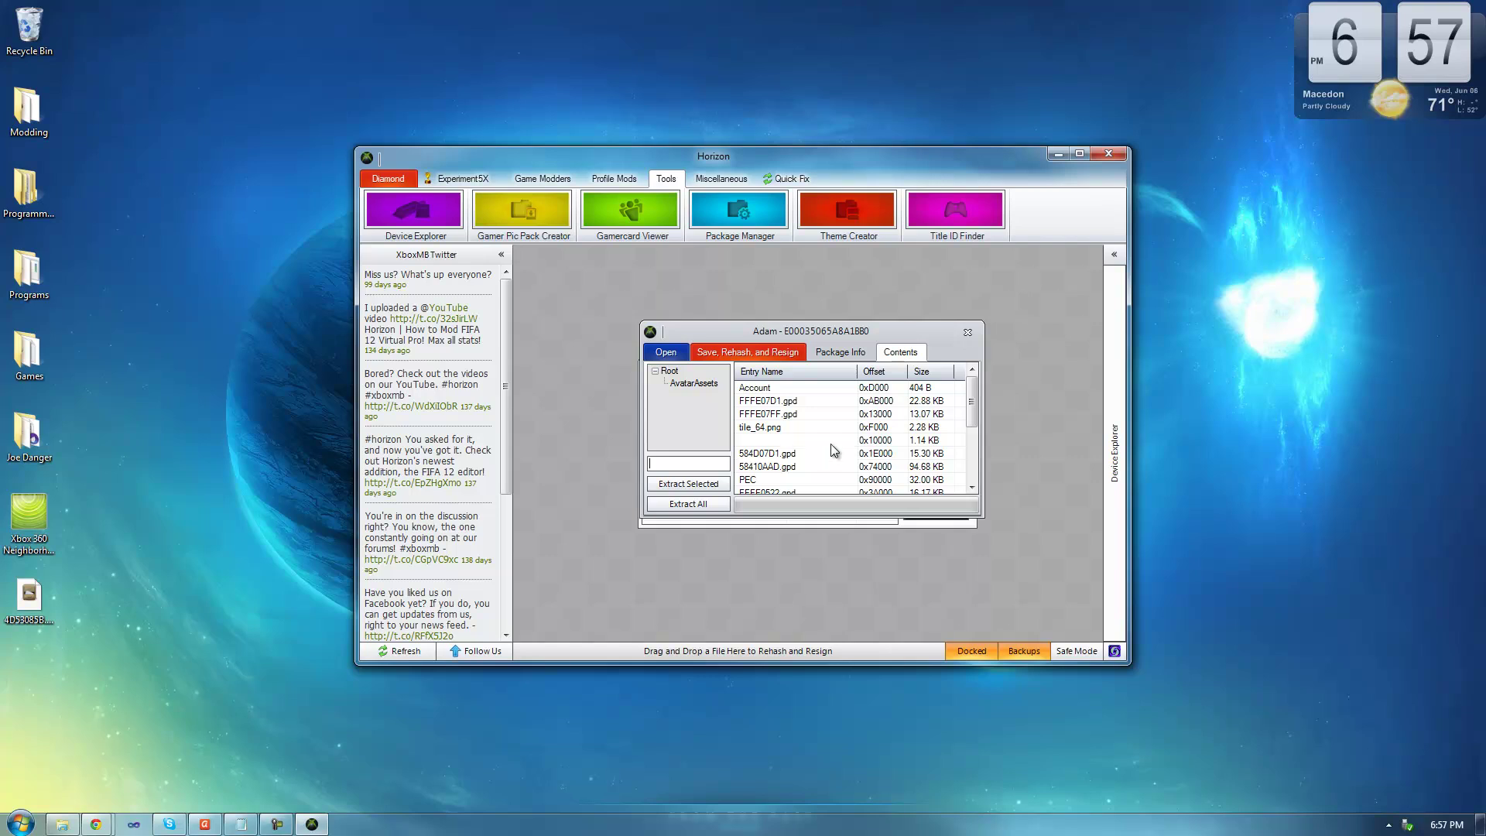
Extract FFFE07D1.gpd from the profile package to the Desktop.
left_click(749, 403)
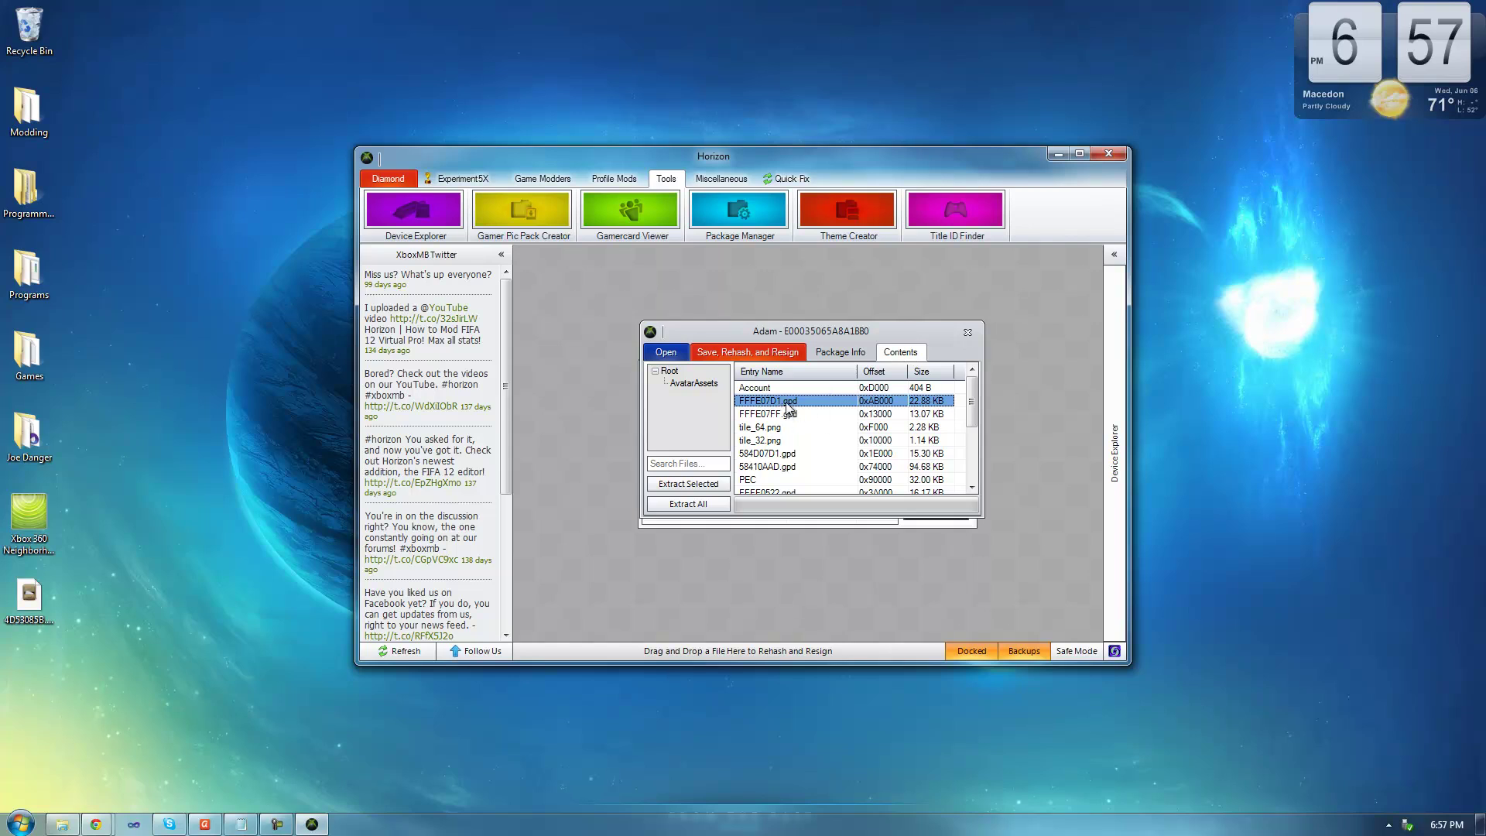
right_click(789, 406)
left_click(832, 439)
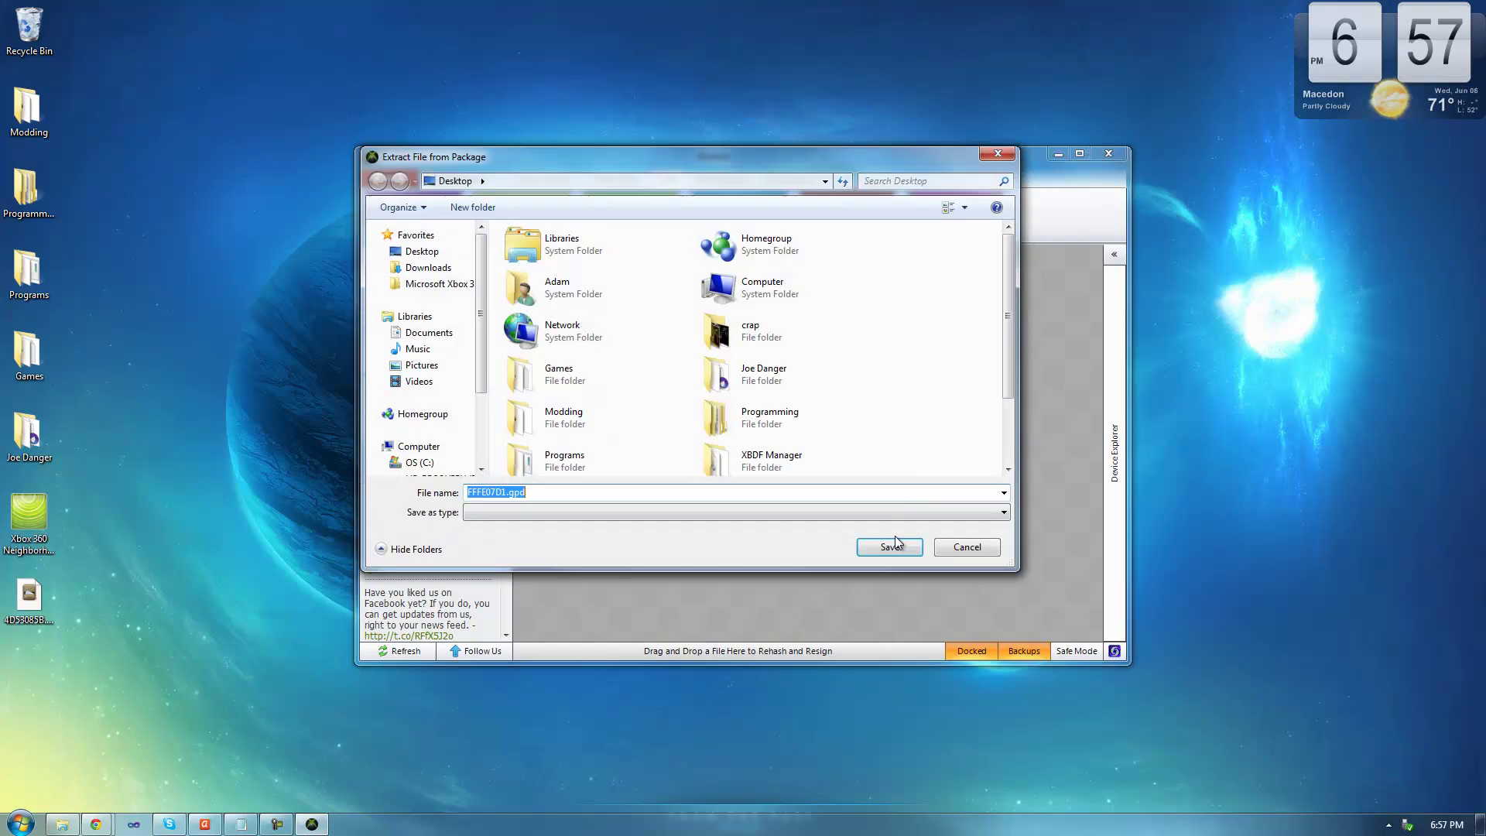
left_click(889, 547)
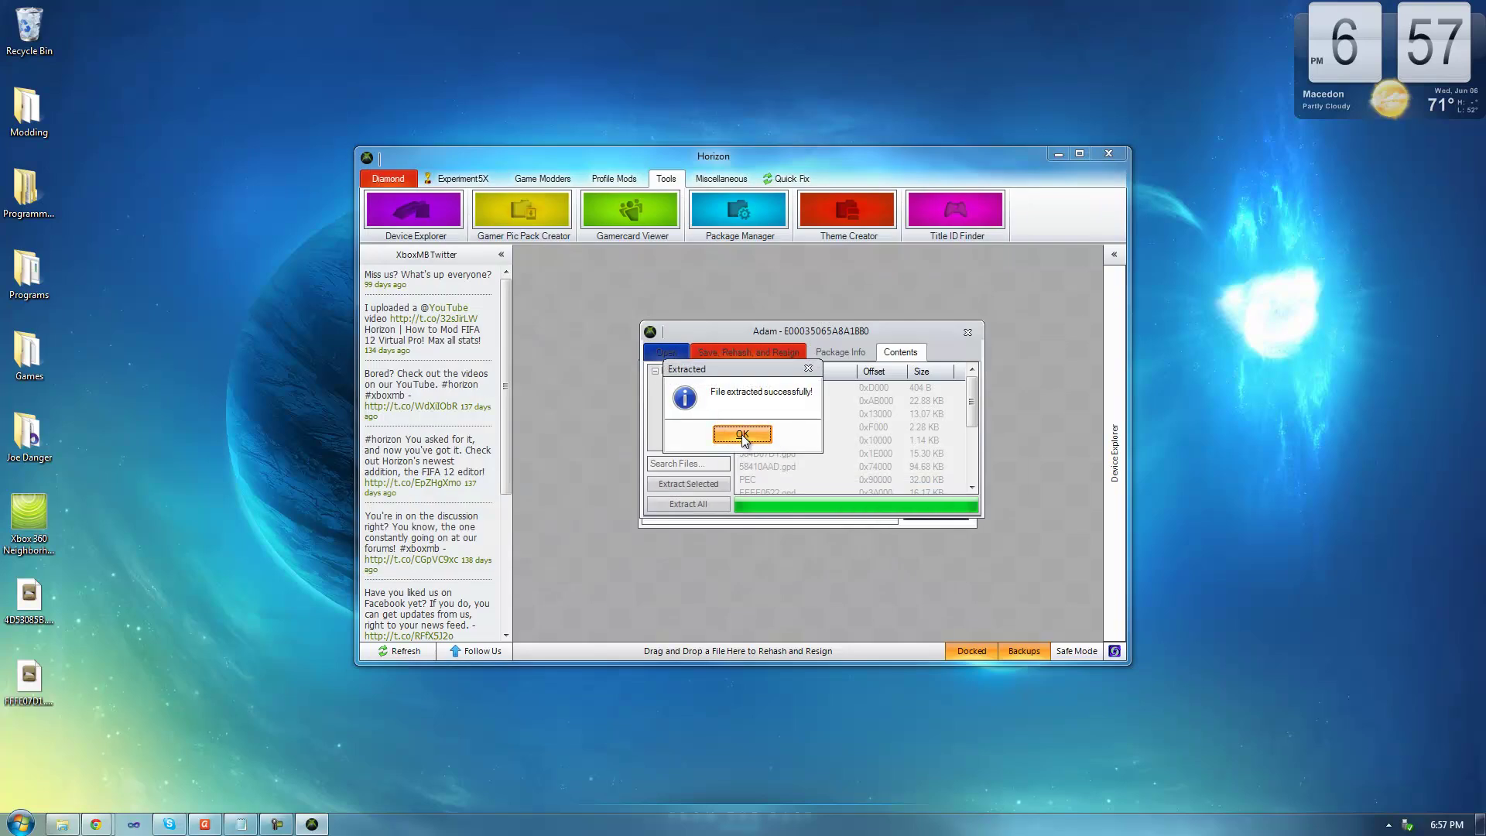
left_click(744, 433)
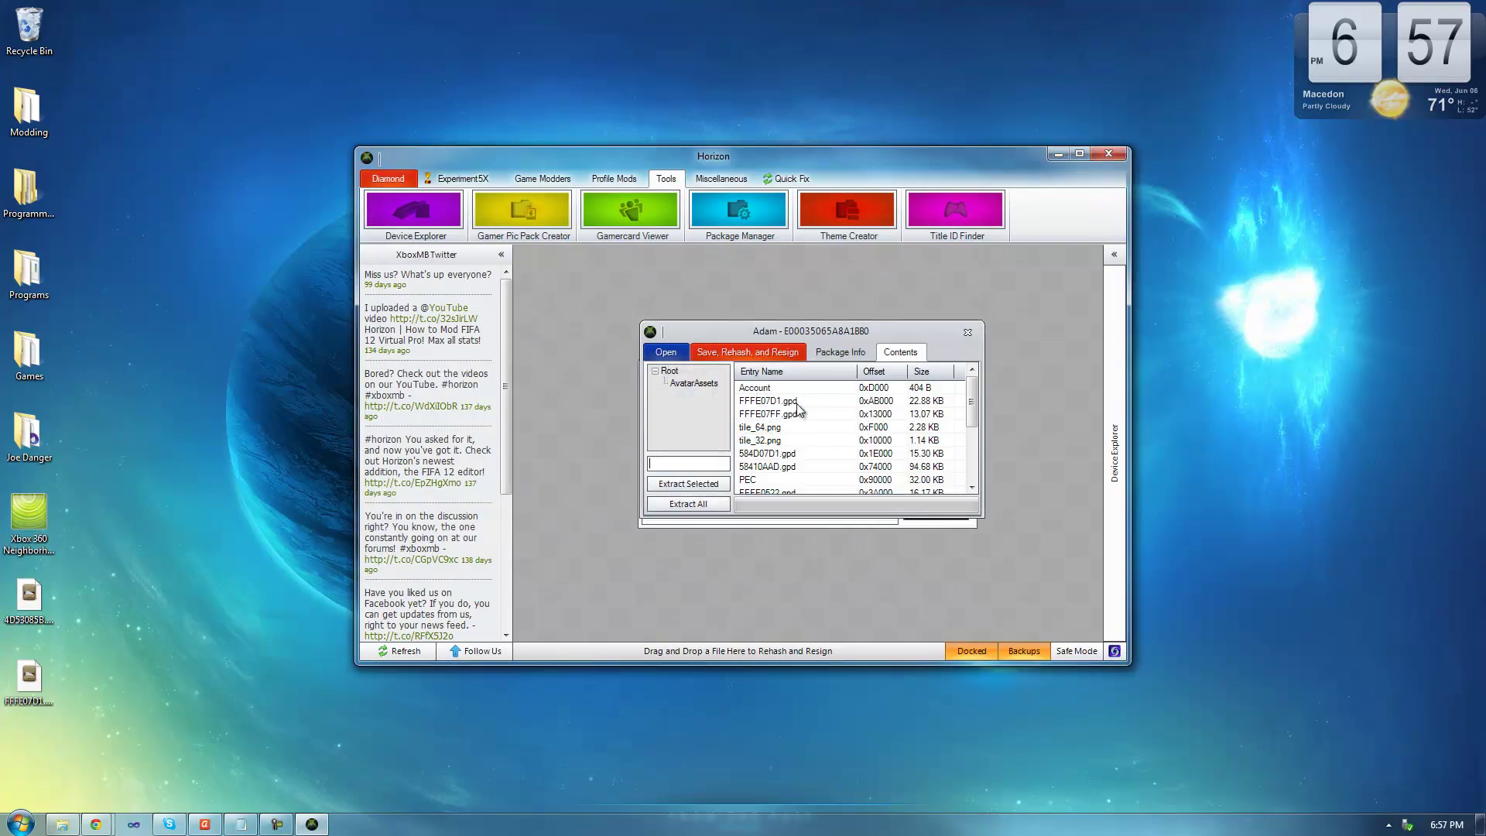
Launch XBDF Manager.exe from the XBDF Manager folder on the desktop.
left_click(1056, 158)
double_click(691, 371)
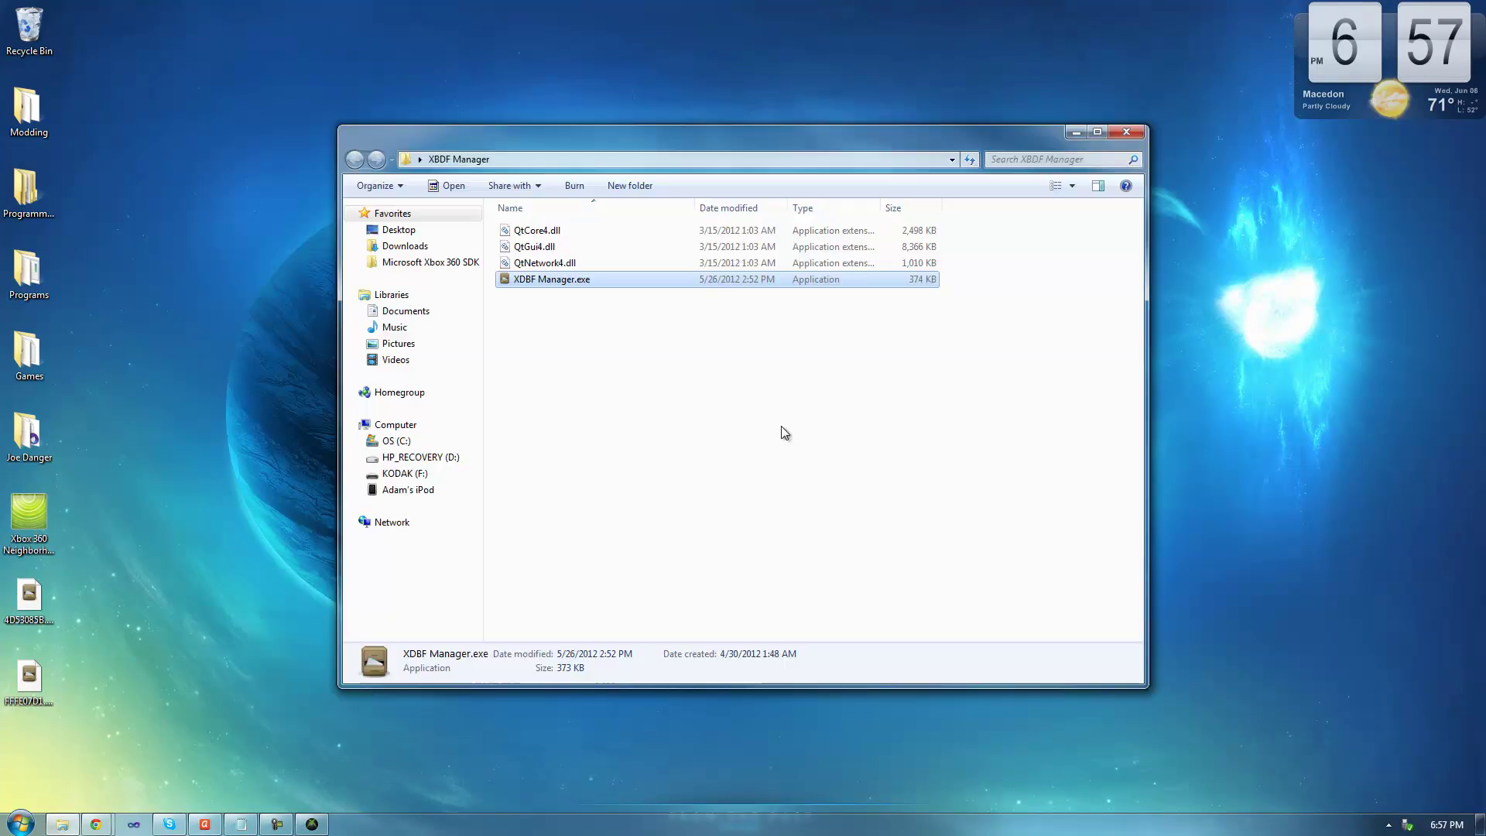
double_click(582, 281)
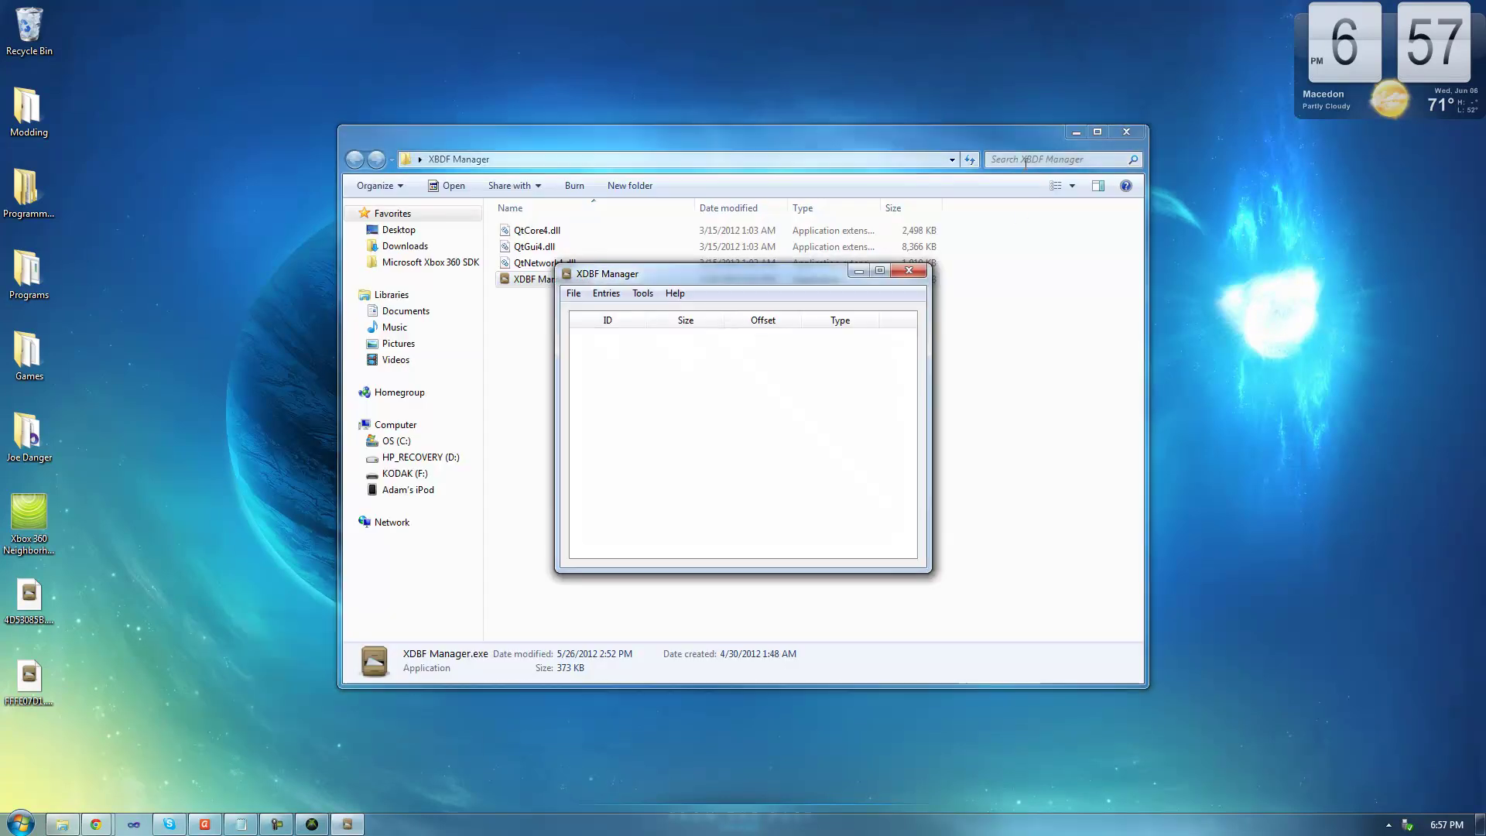
left_click(1074, 133)
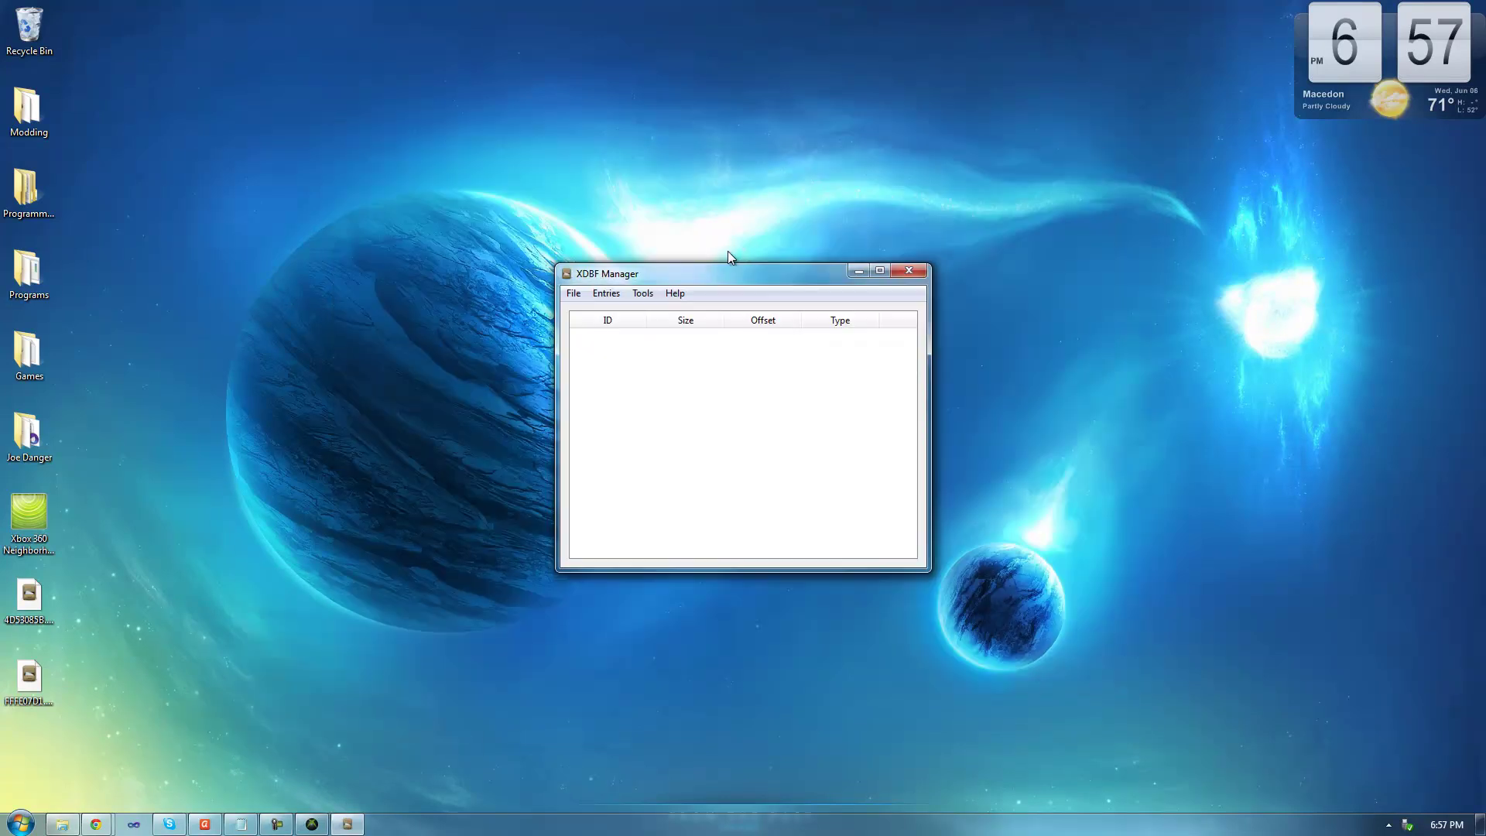
Load 4D53085B.gpd from the Desktop into XBDF Manager as Halo: Reach.
left_click(573, 285)
left_click(599, 313)
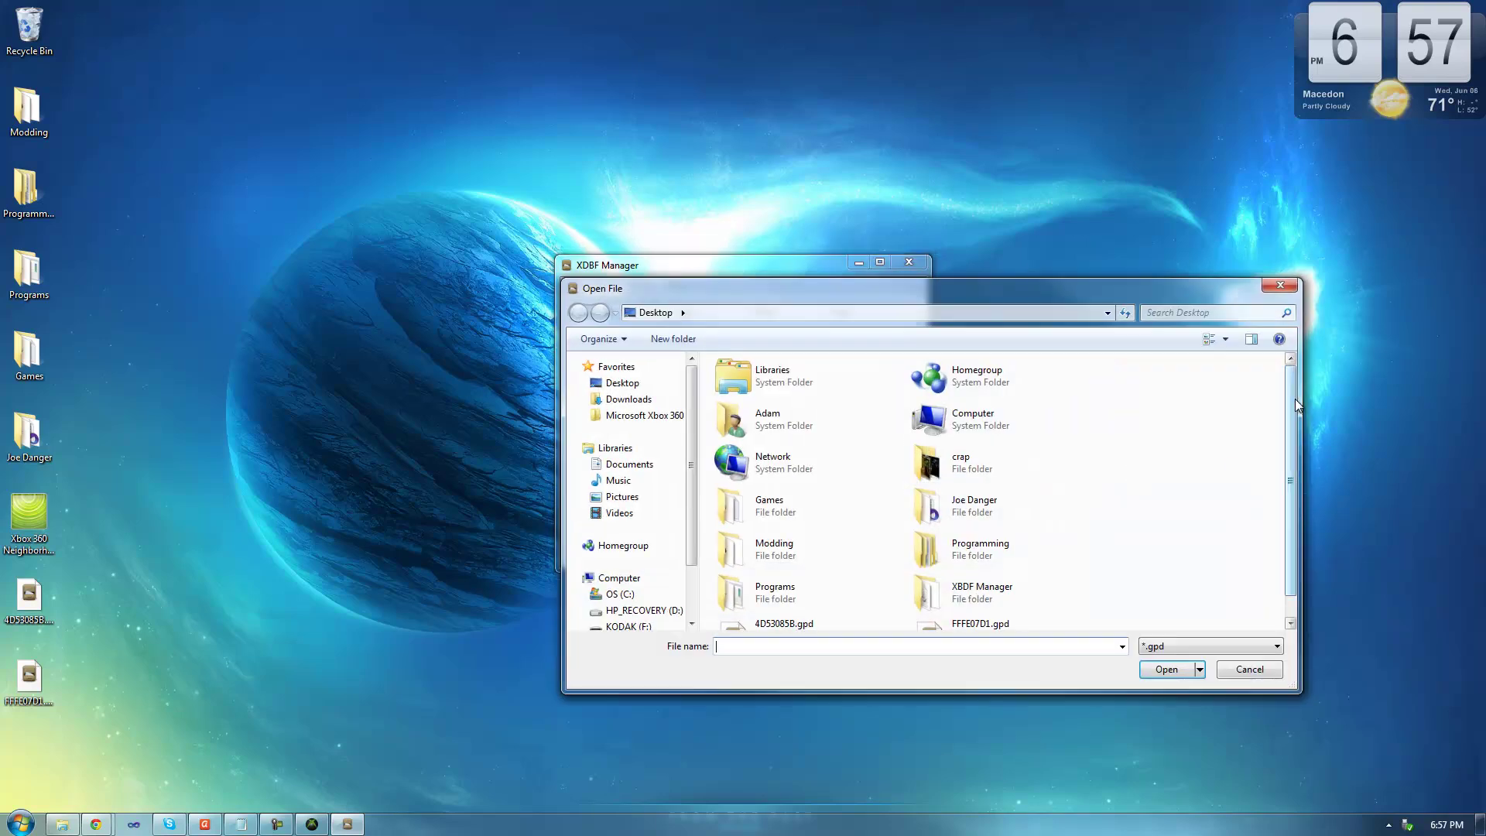
scroll(1296, 401, "down", 1)
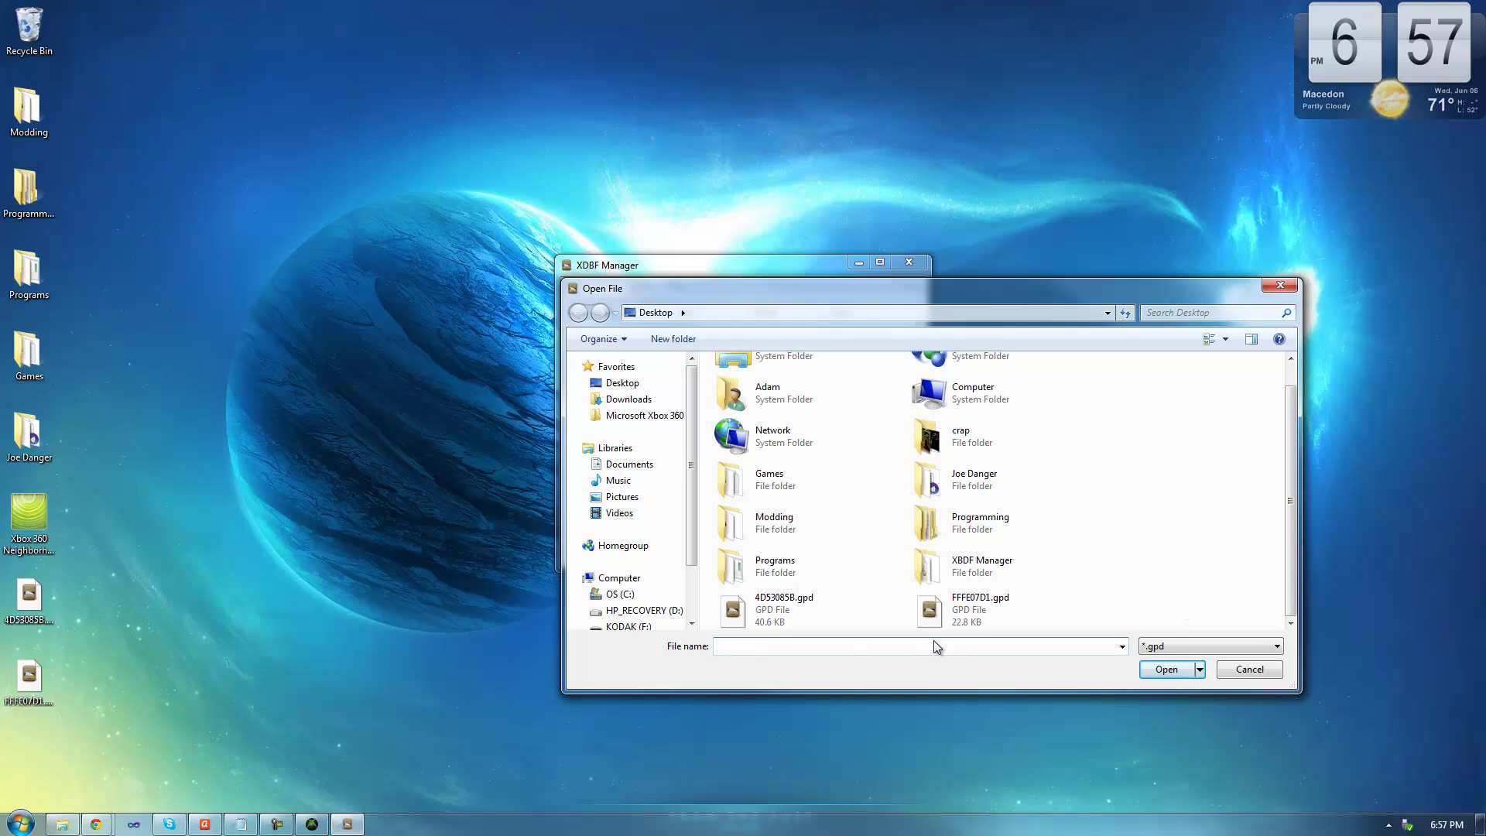
left_click(812, 604)
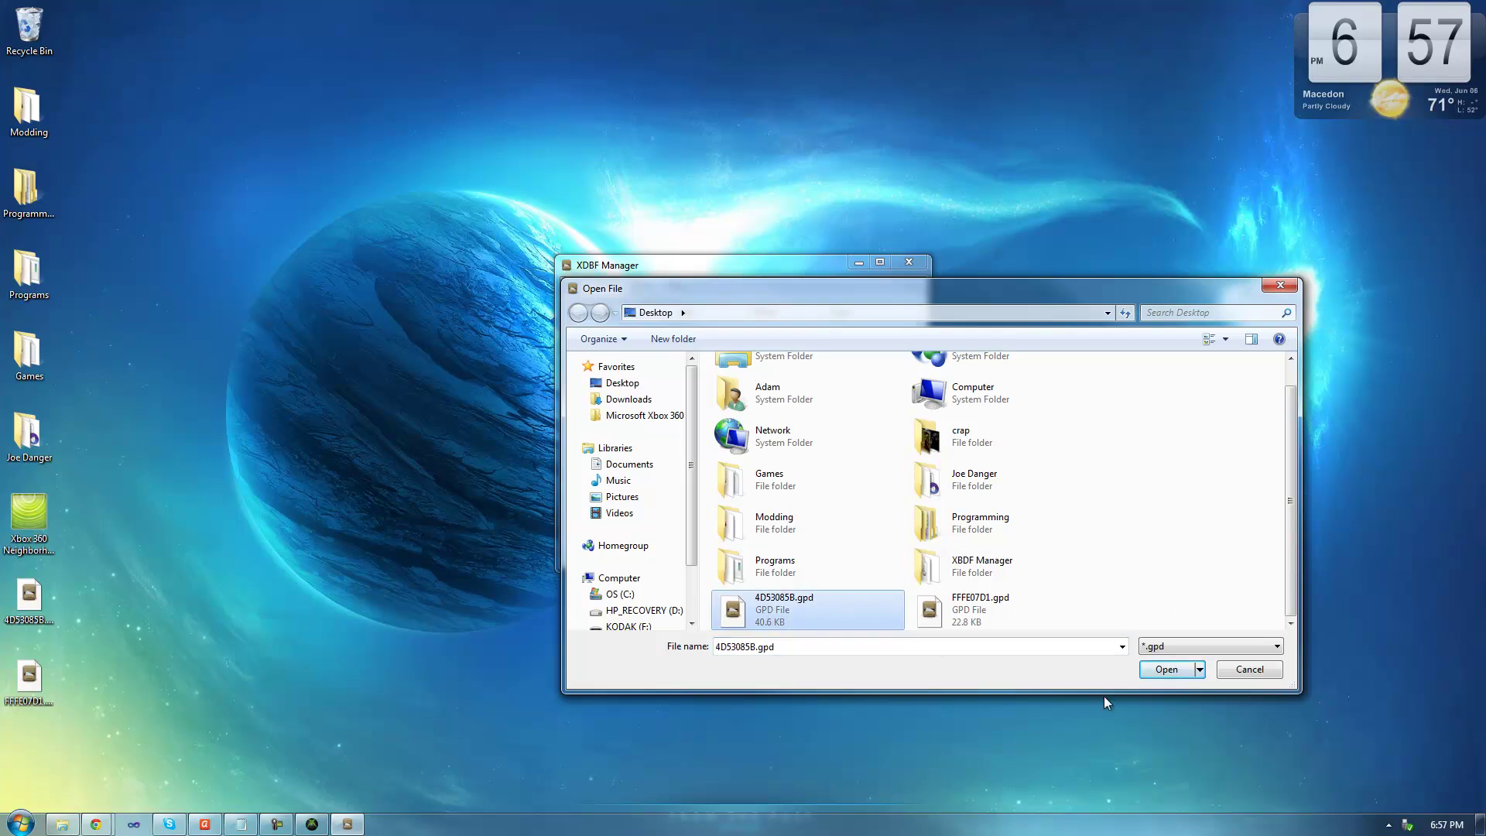
left_click(1165, 671)
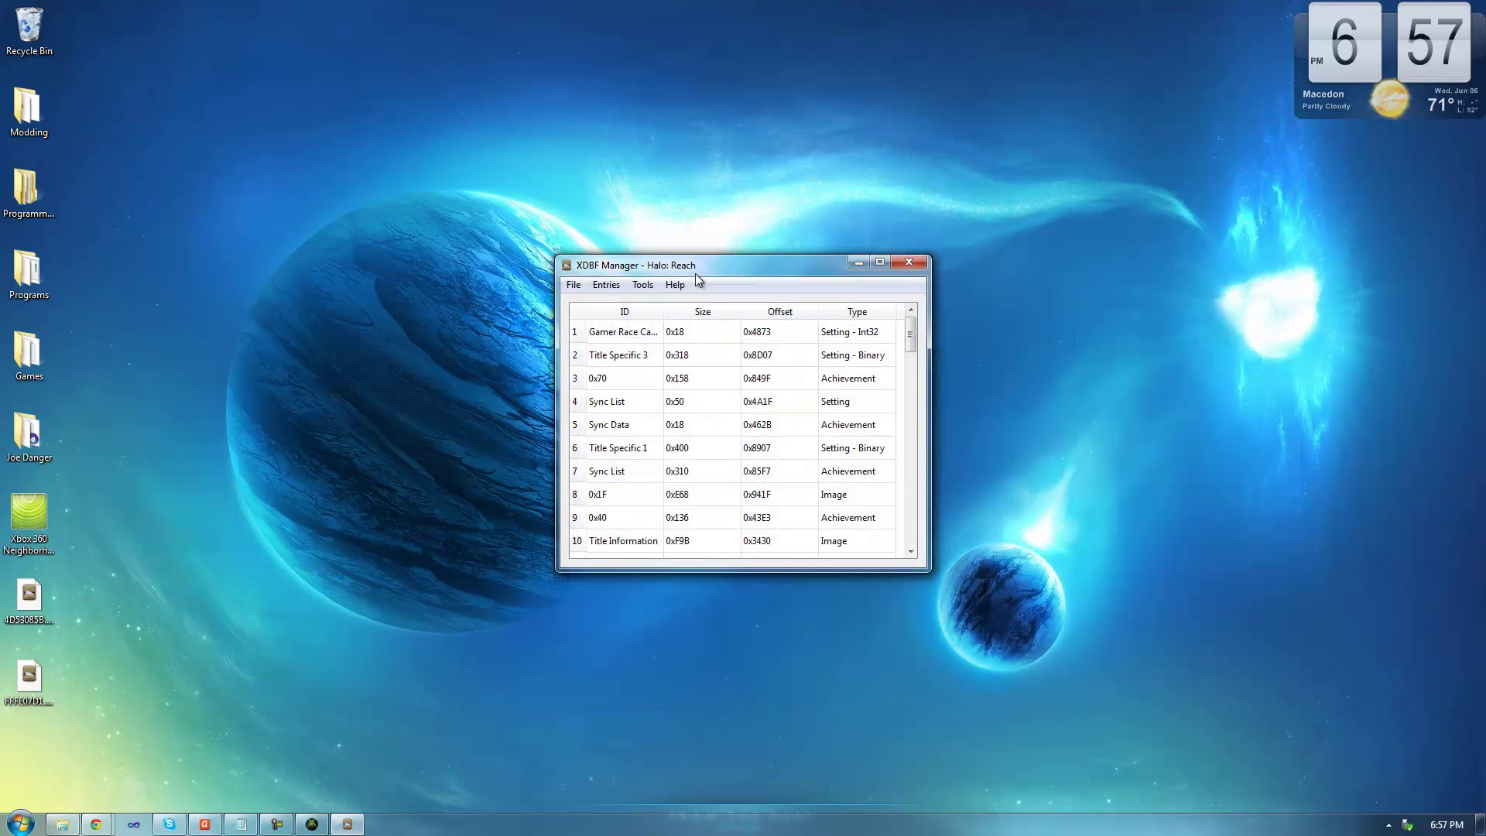
mouse_move(933, 305)
left_mouse_down()
mouse_move(935, 487)
mouse_move(935, 310)
left_mouse_up()
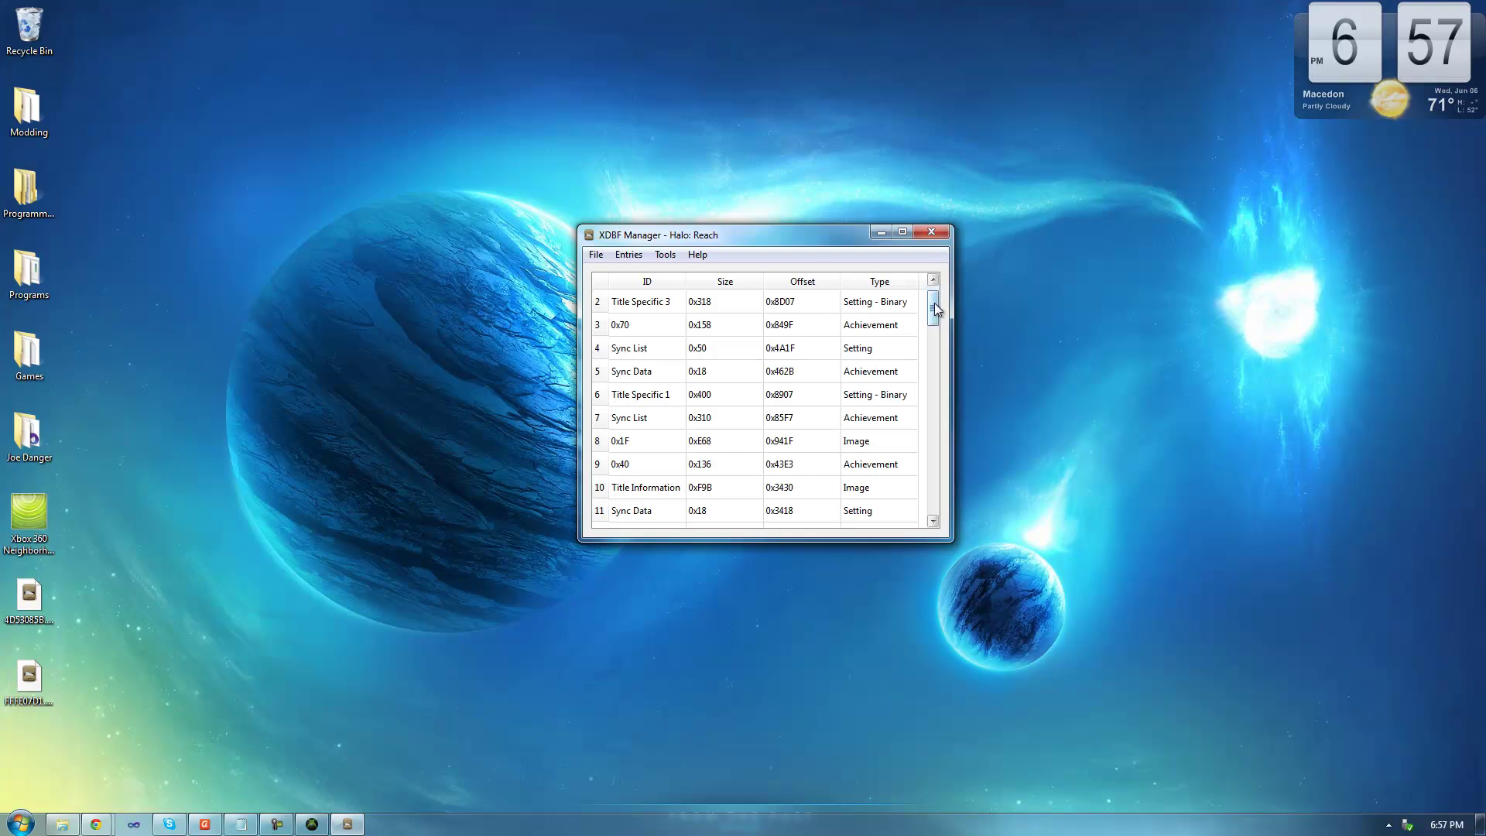
scroll(939, 306, "up", 1)
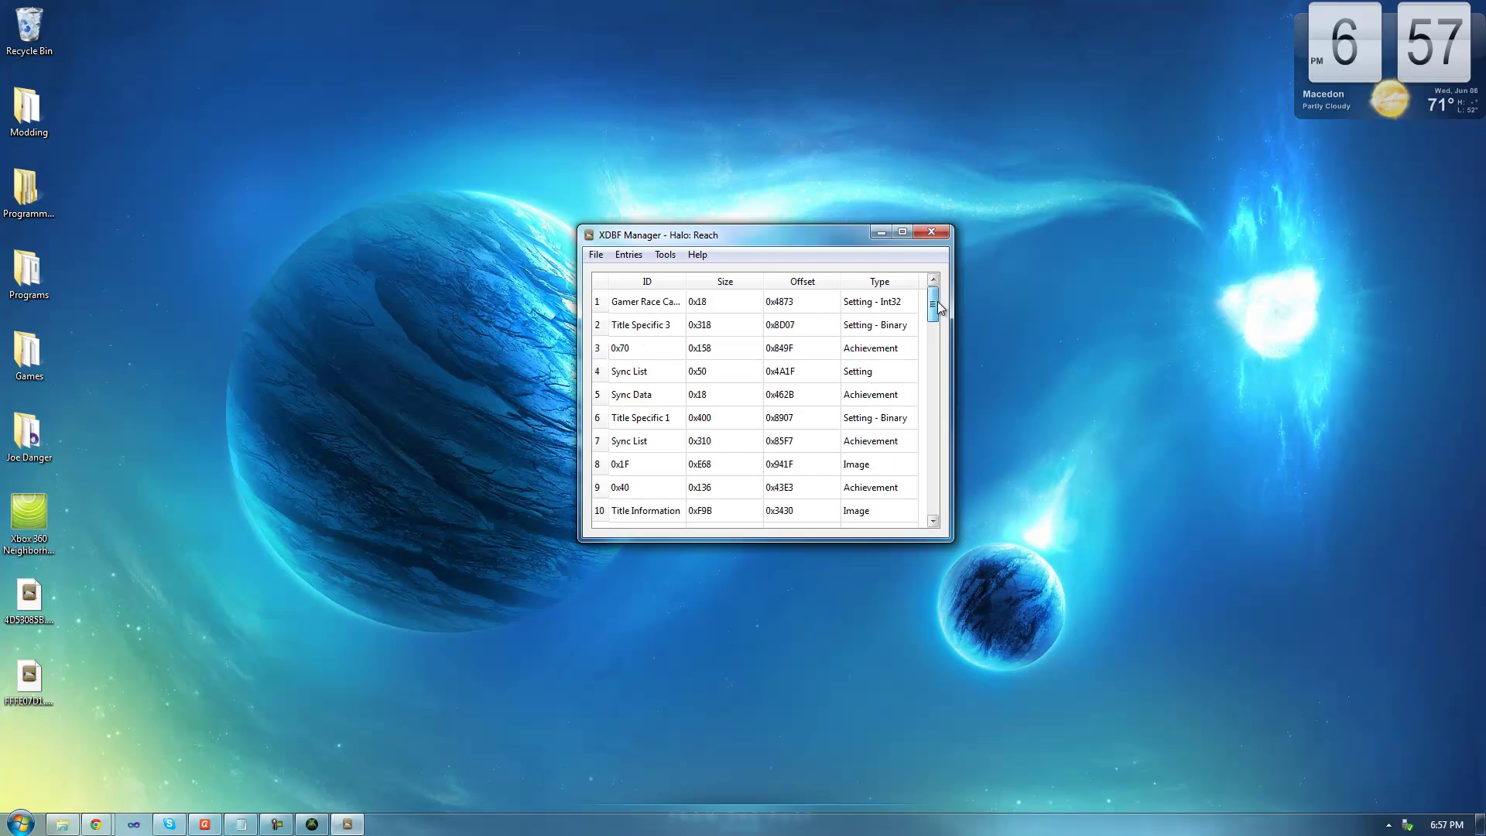
Add a new entry of type Achievement to bring up the Achievement Adder form.
left_click(628, 254)
left_click(636, 276)
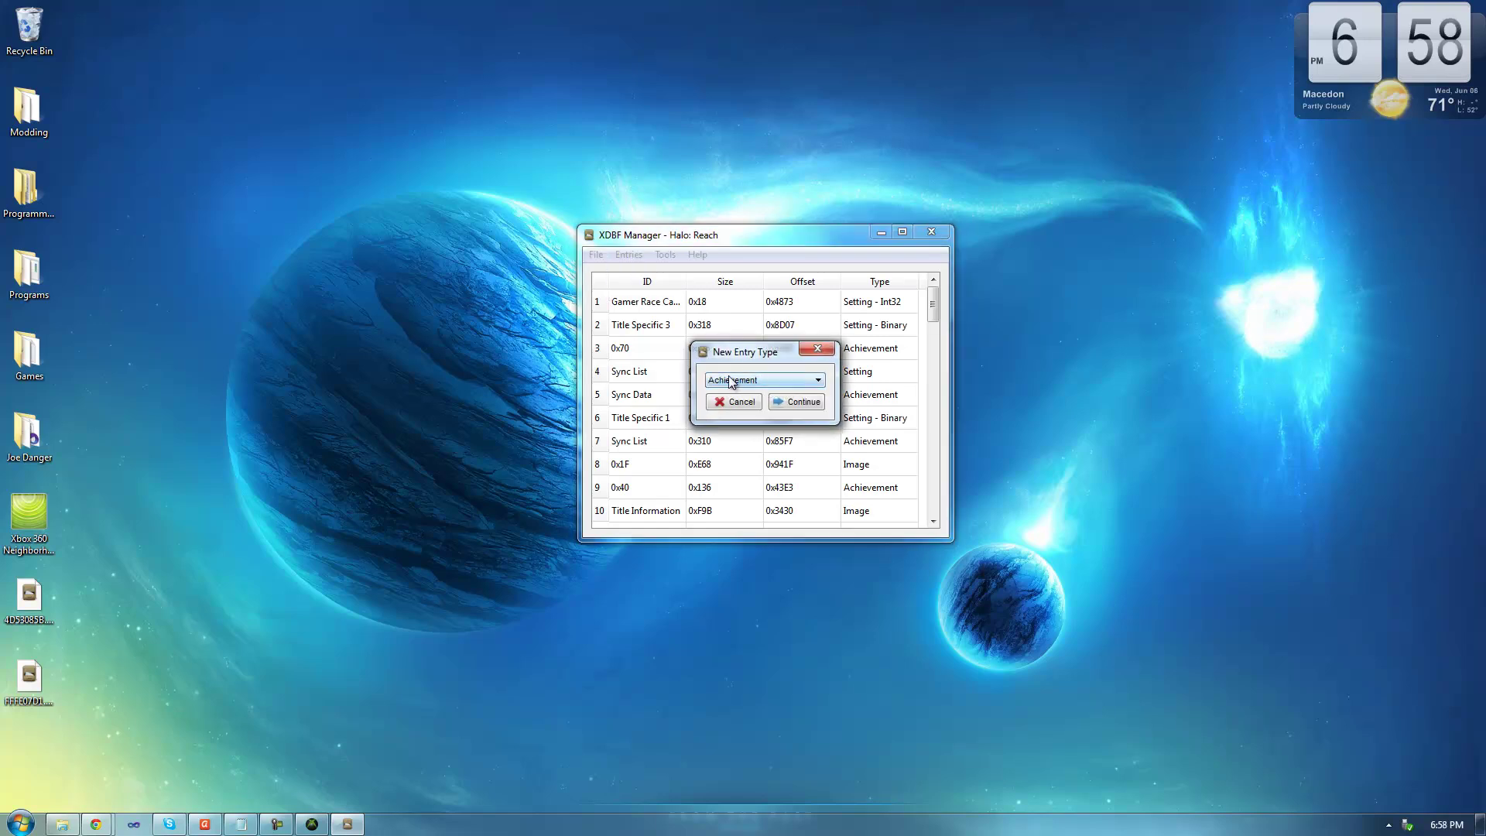
left_click(795, 401)
left_click_drag(753, 257, 760, 252)
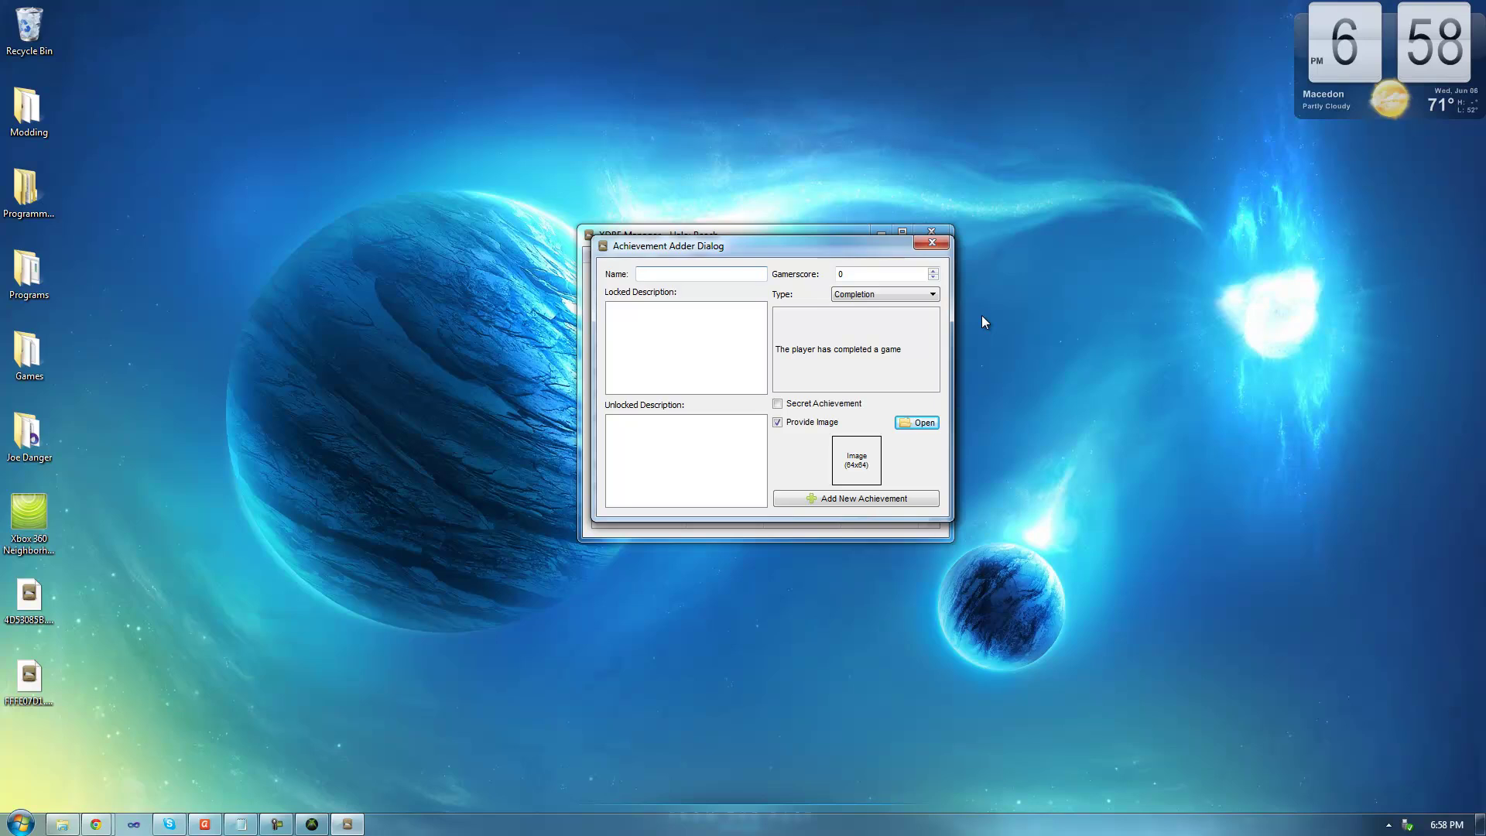
Enter the achievement name, a locked description, and 'congrats' as the unlocked description.
type("Adam's")
type(" achievement")
type("dam was here")
key("Tab")
type("congrats")
key("shift+Tab")
key("Tab")
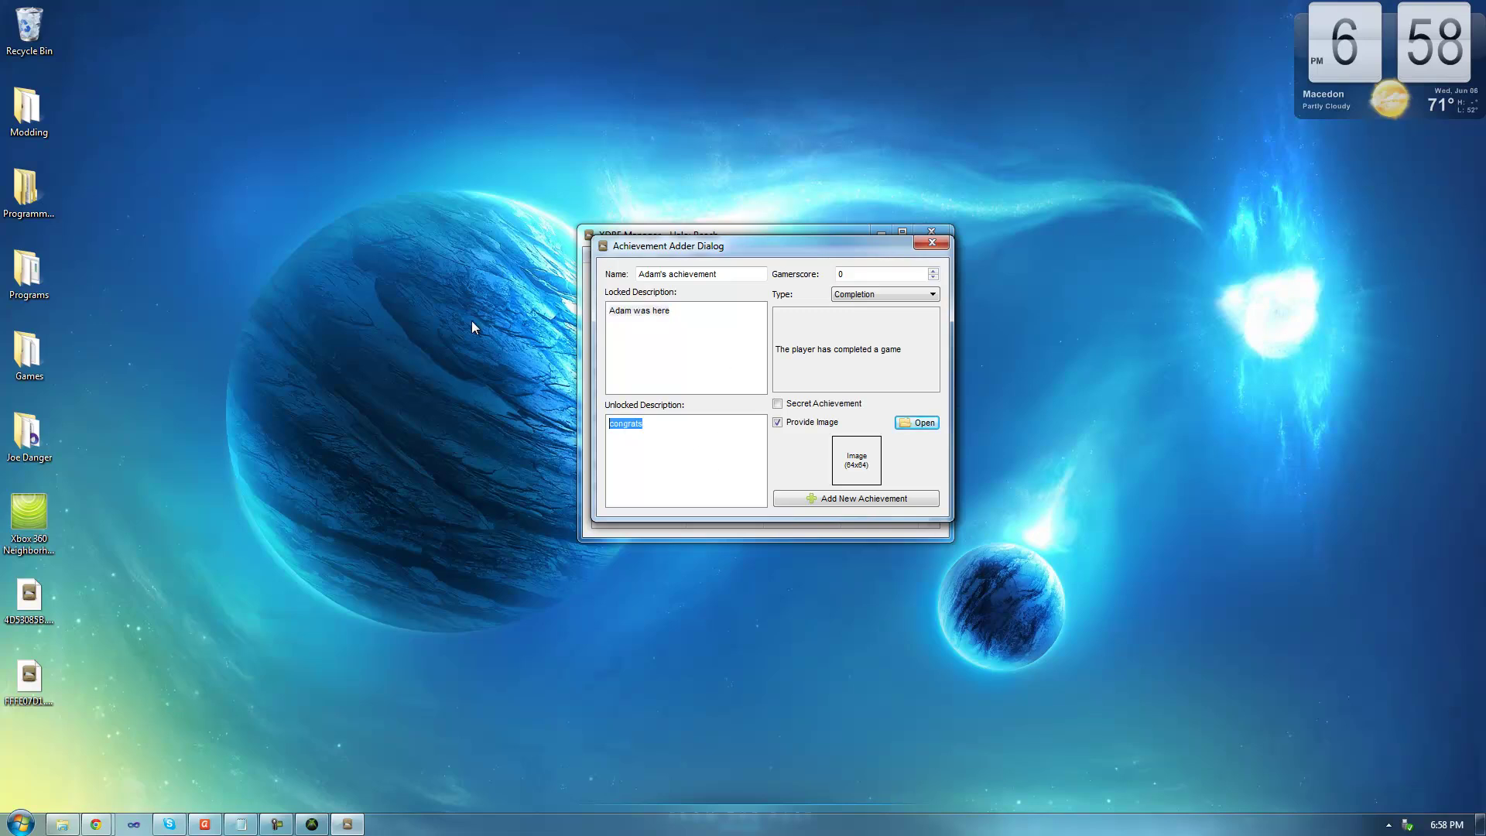
key("shift+Tab")
key("shift+Tab")
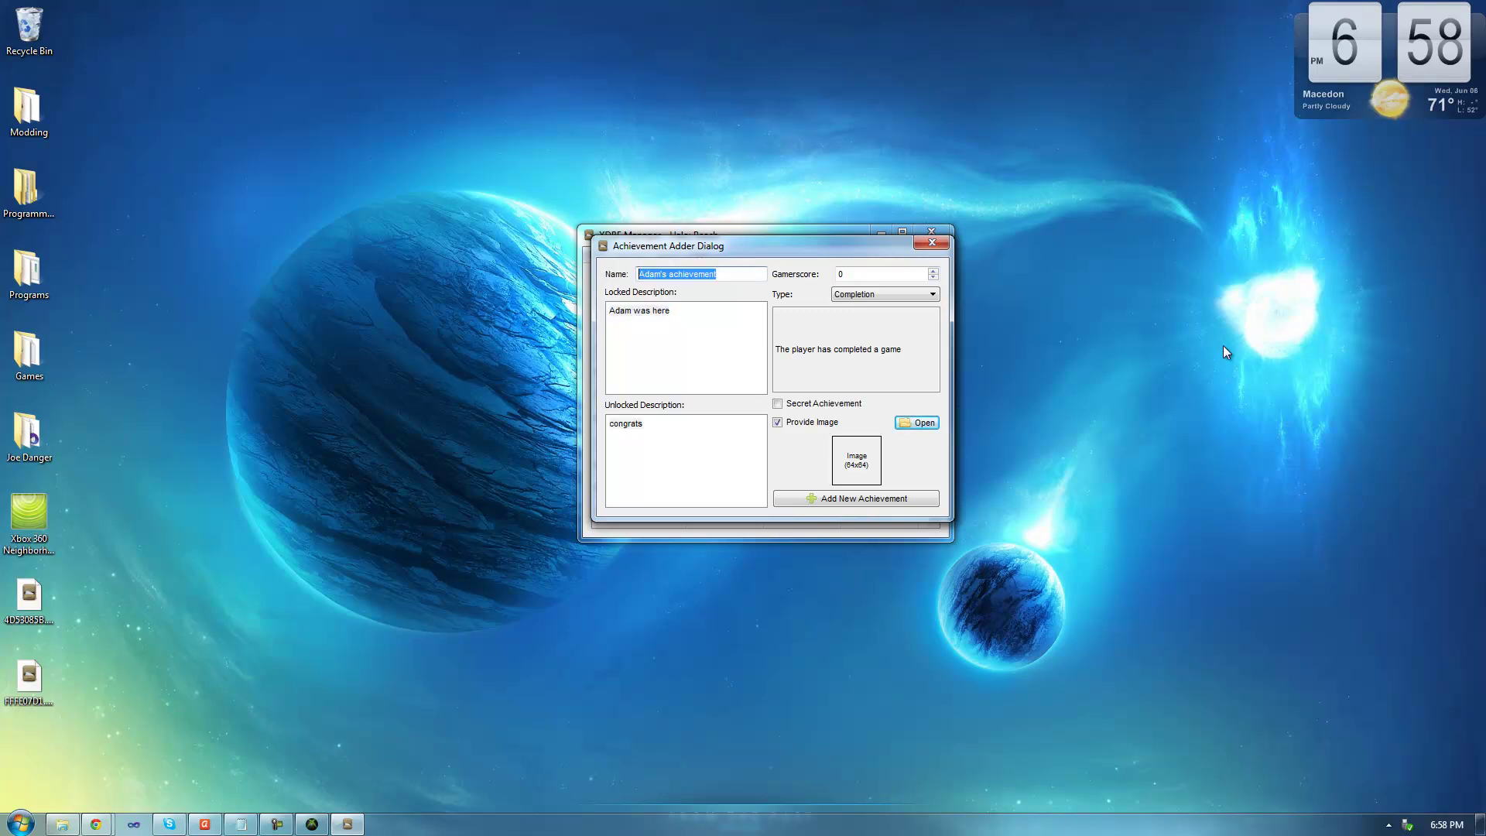
left_click_drag(823, 251, 826, 247)
Set the gamerscore to 1 and keep Completion as the achievement type.
key("Tab")
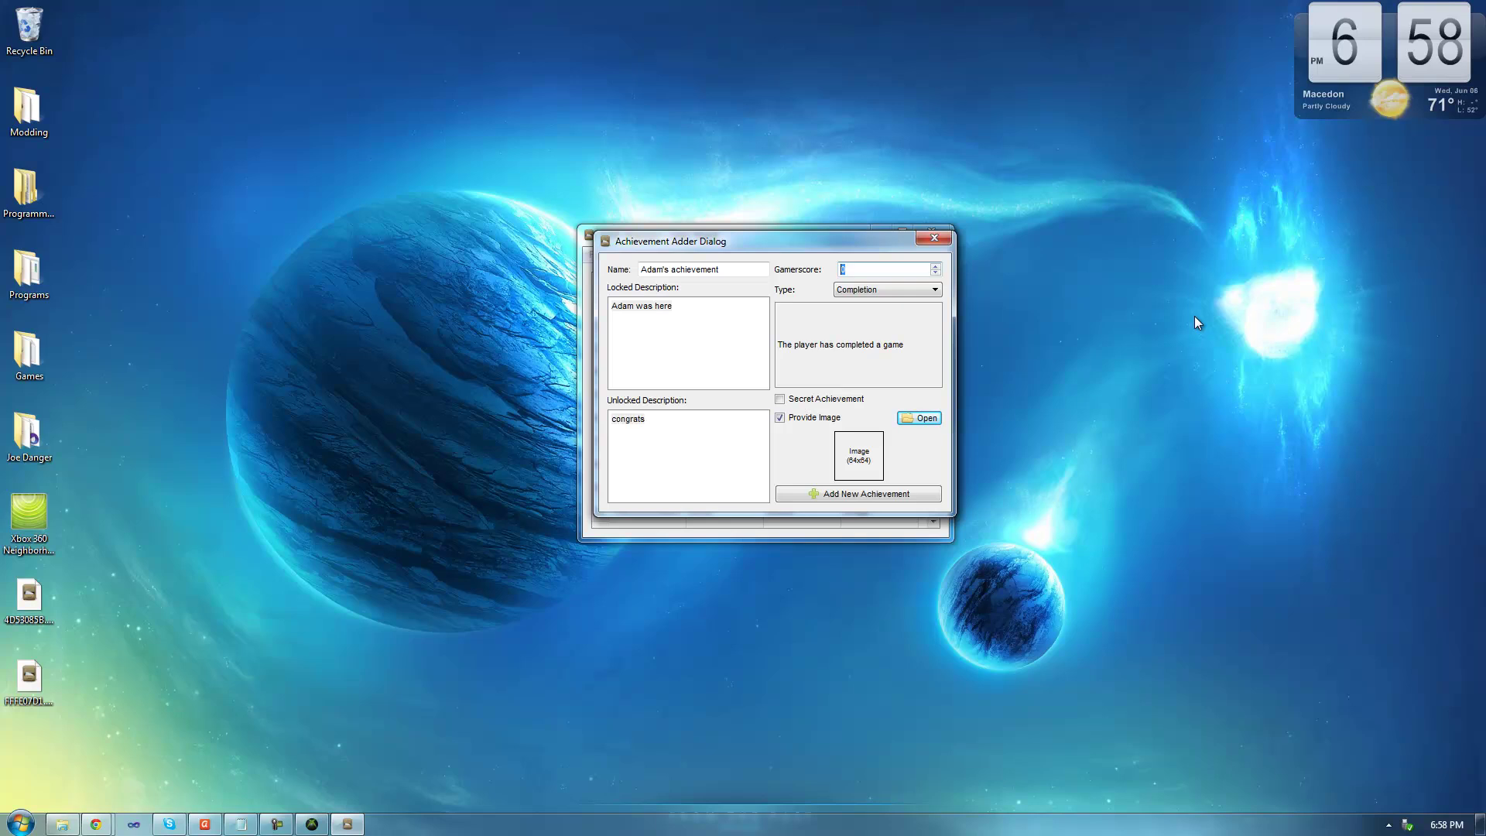
type("1")
left_click(889, 290)
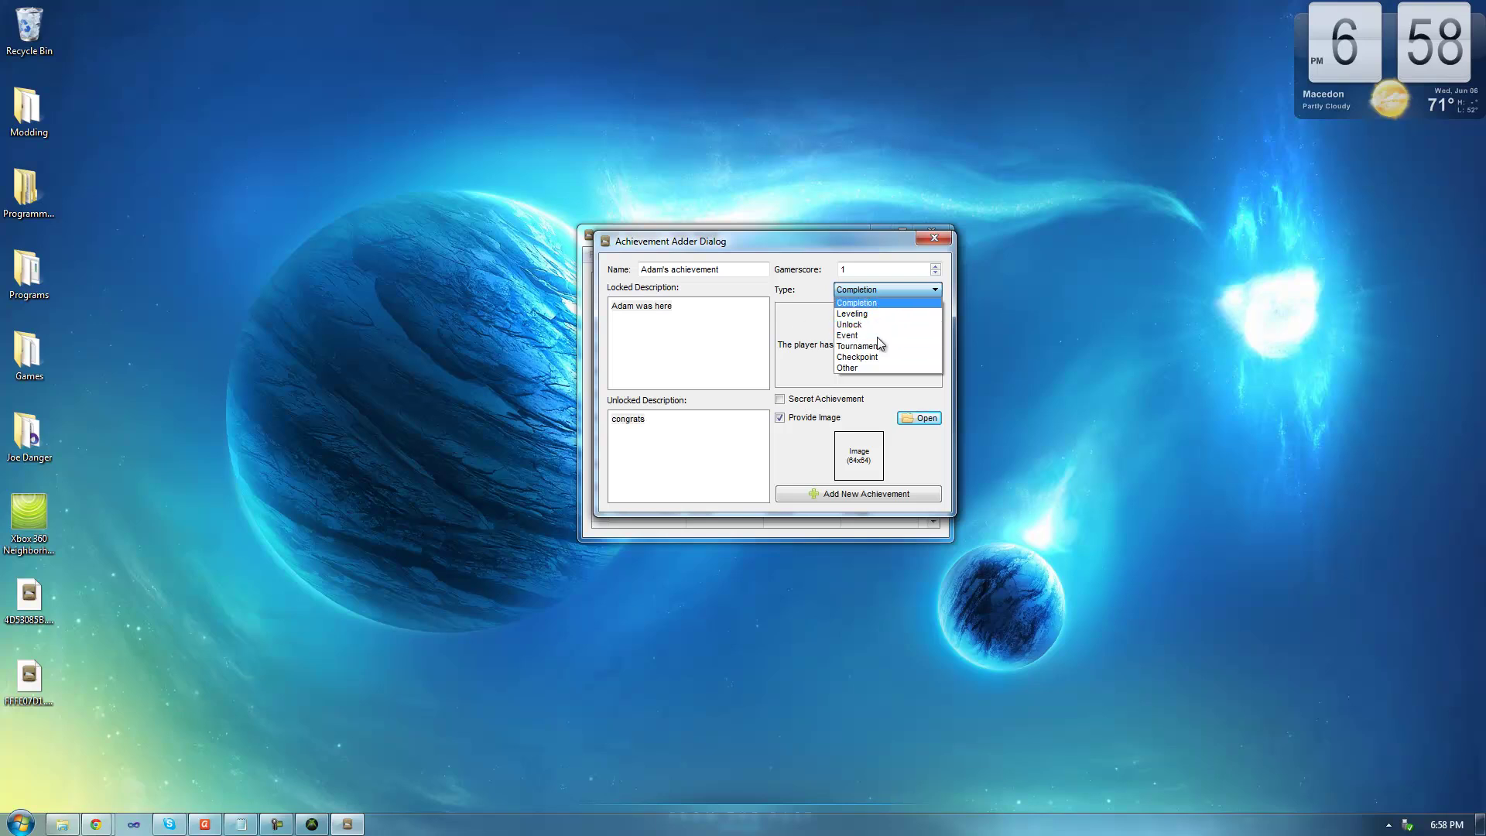
left_click(847, 247)
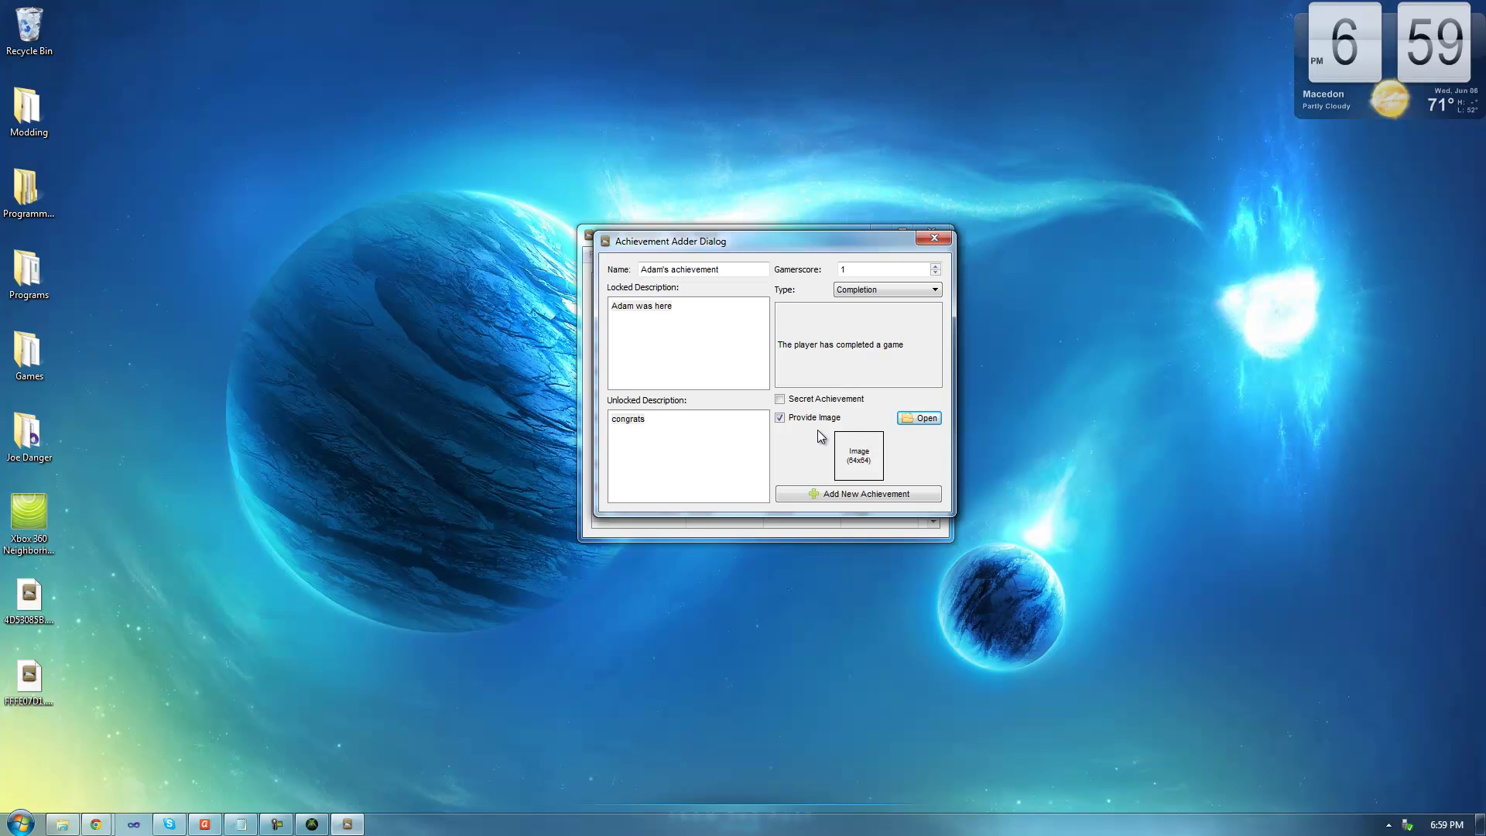
Load youtube.png from the Desktop as the achievement's image.
left_click(926, 419)
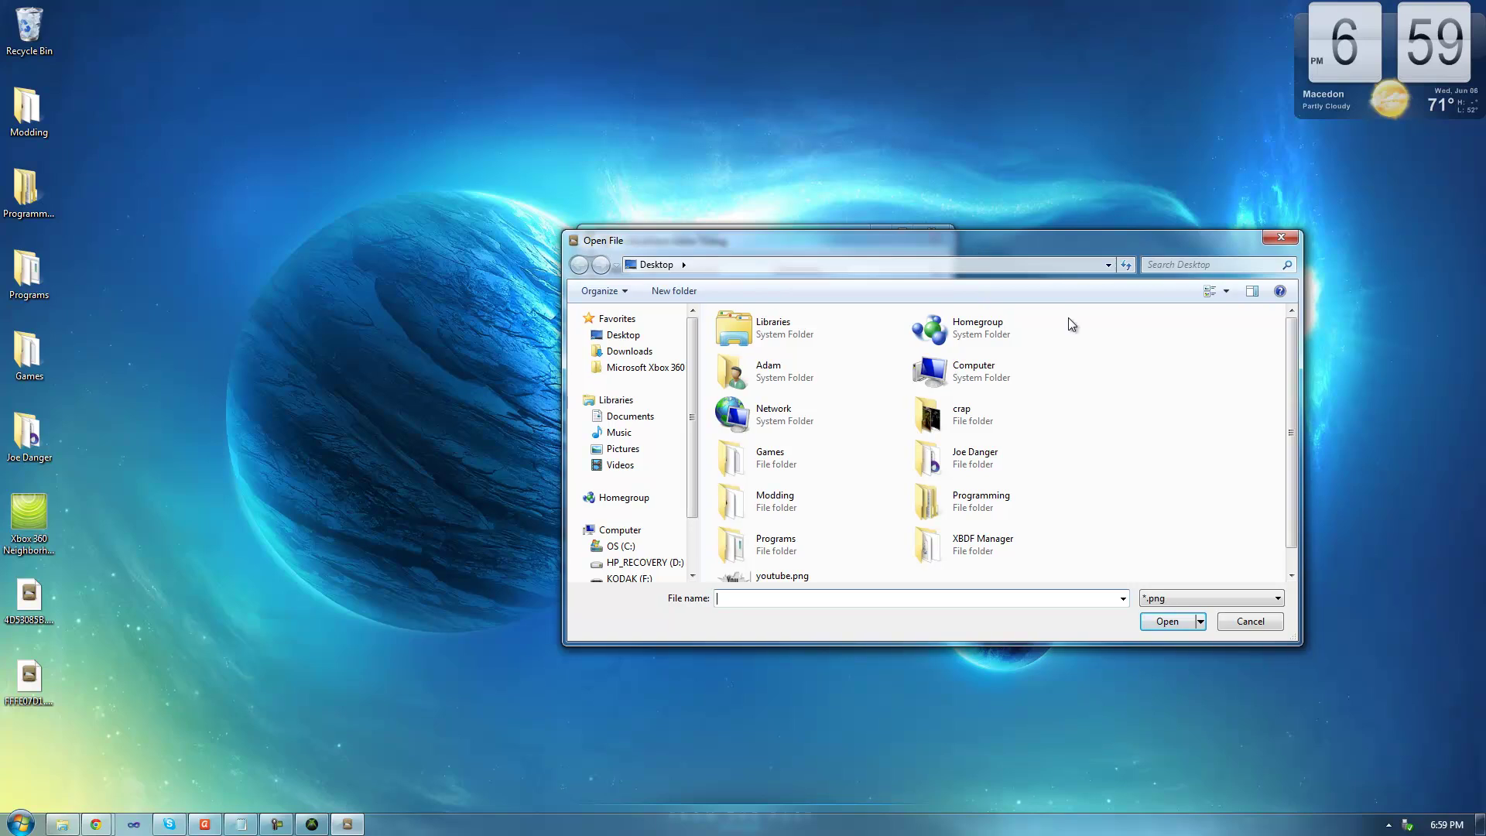
scroll(1293, 495, "down", 1)
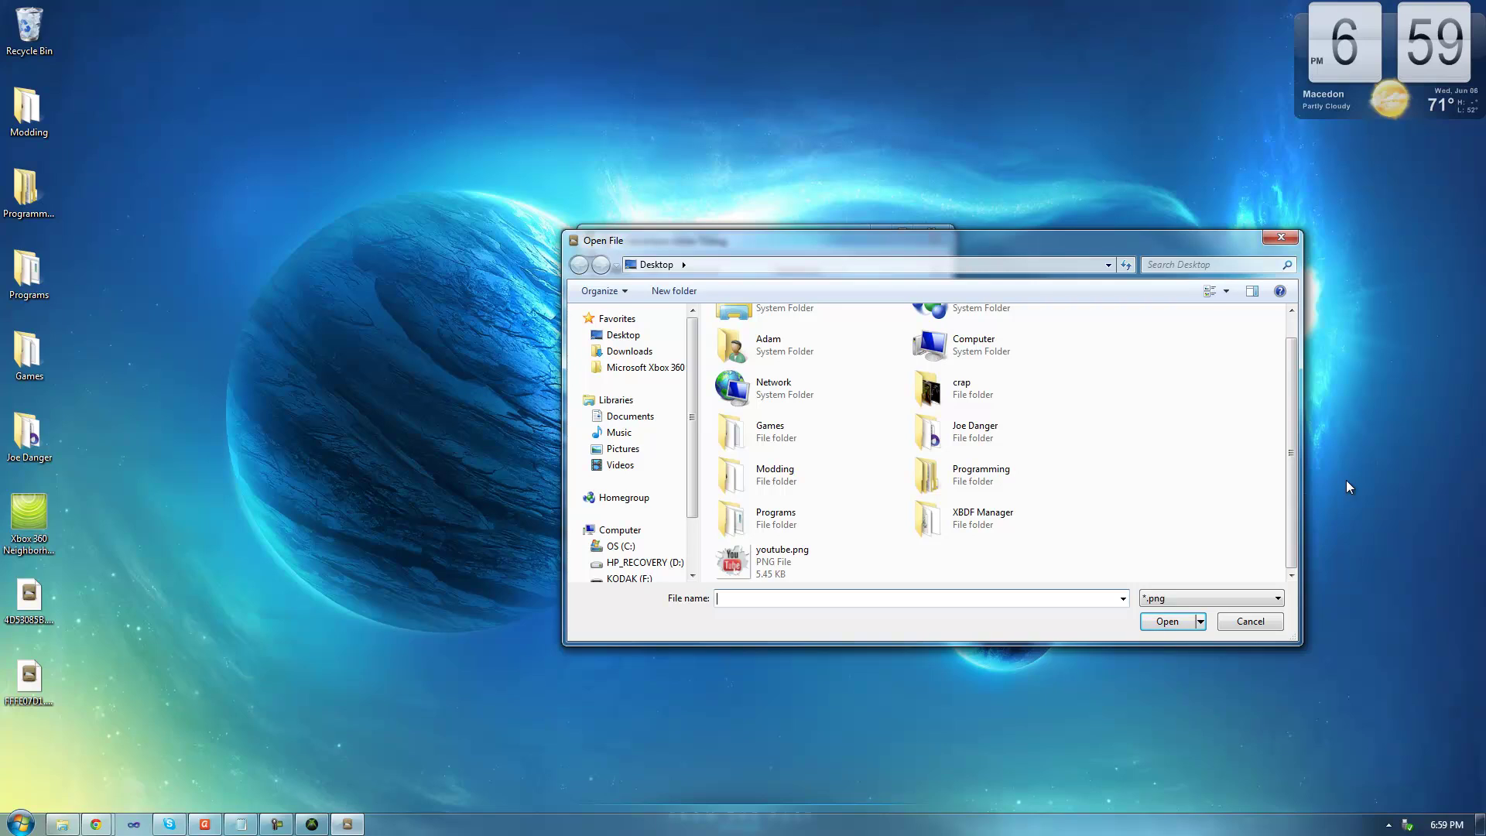
left_click(778, 556)
left_click(1173, 623)
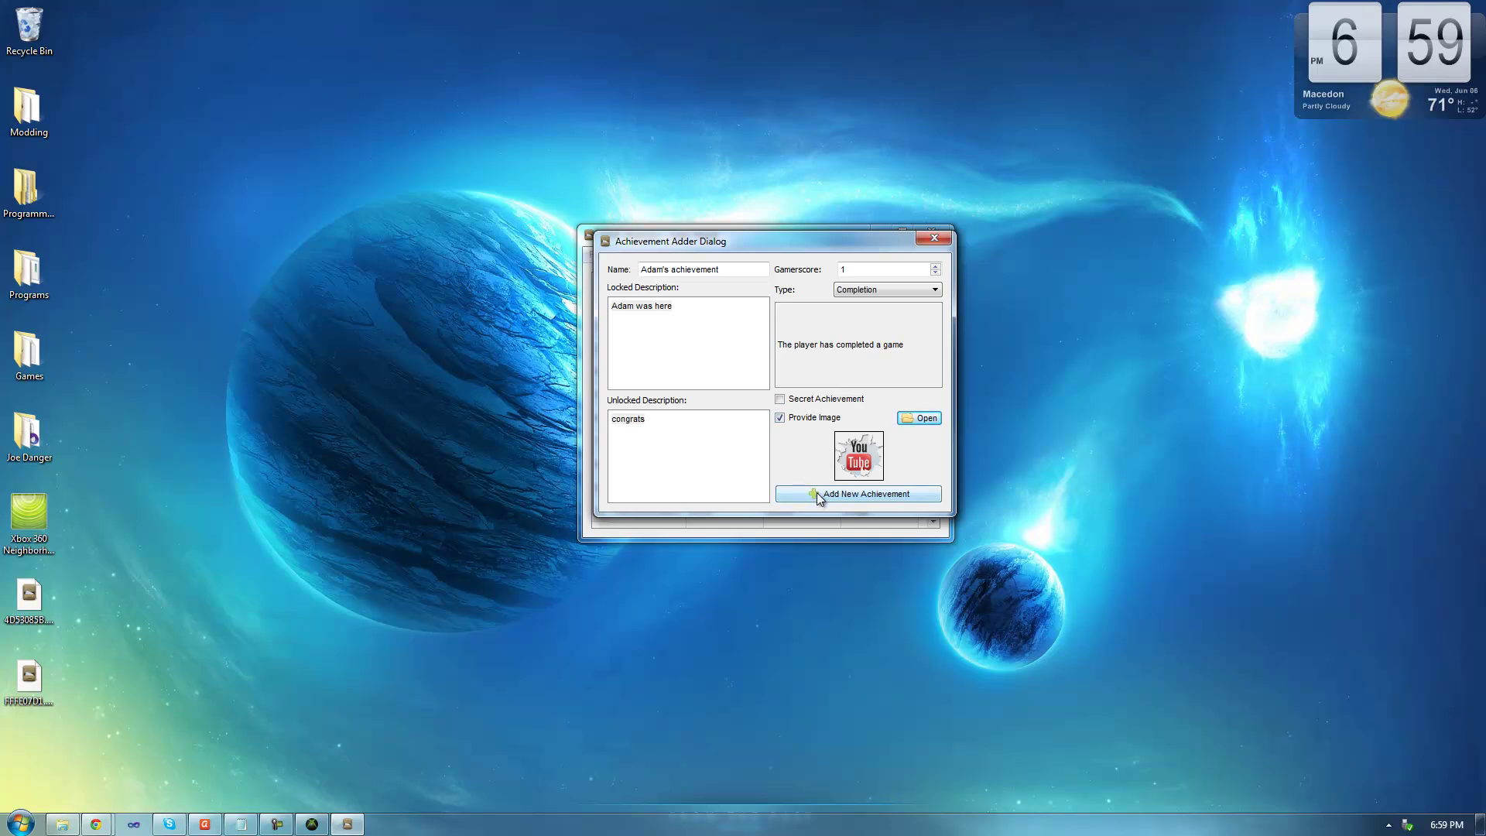
Add the new achievement to the GPD and sort the entries by ID.
left_click(816, 492)
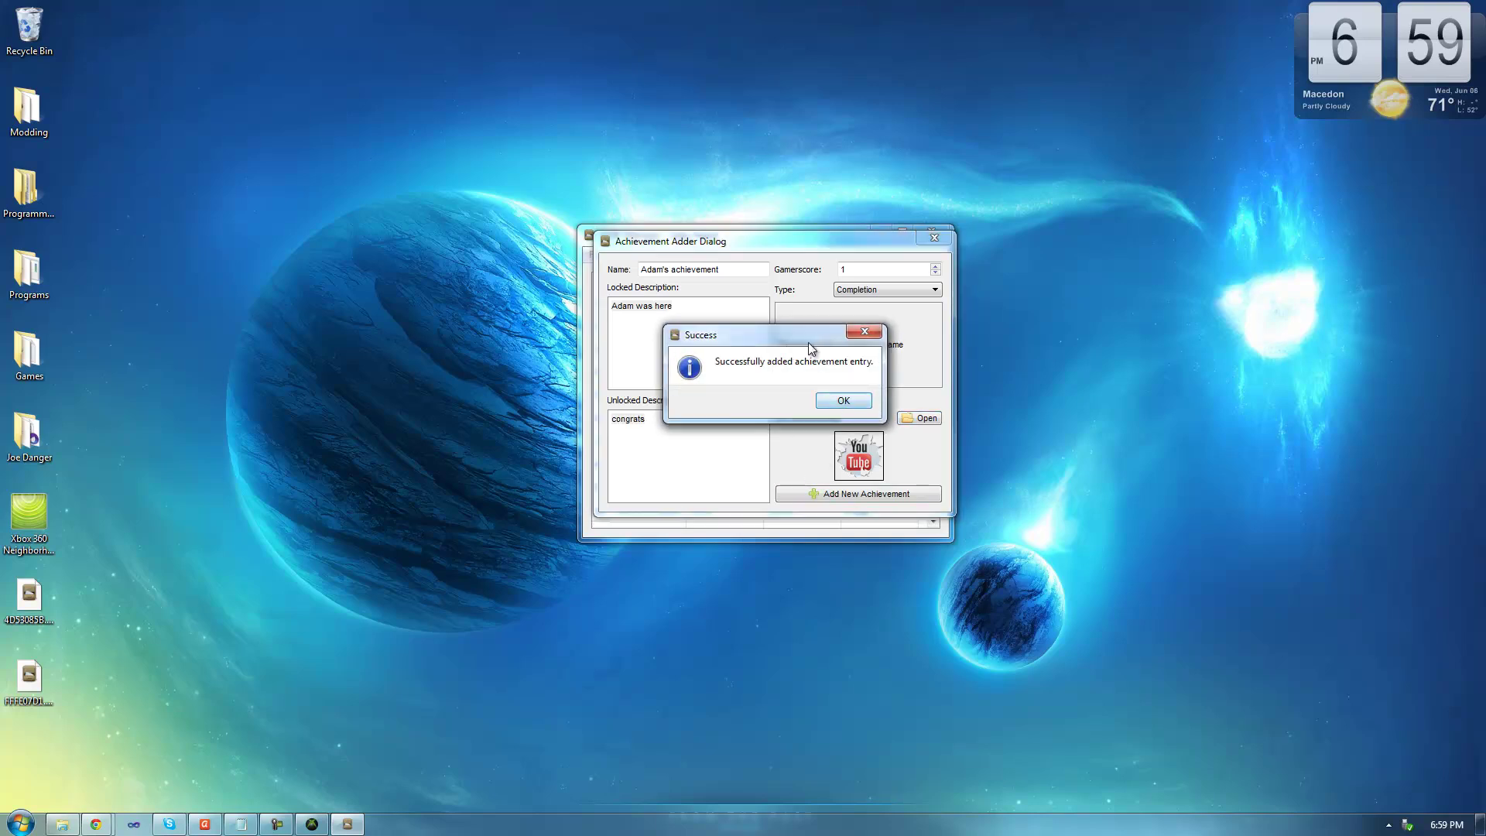
left_click(844, 400)
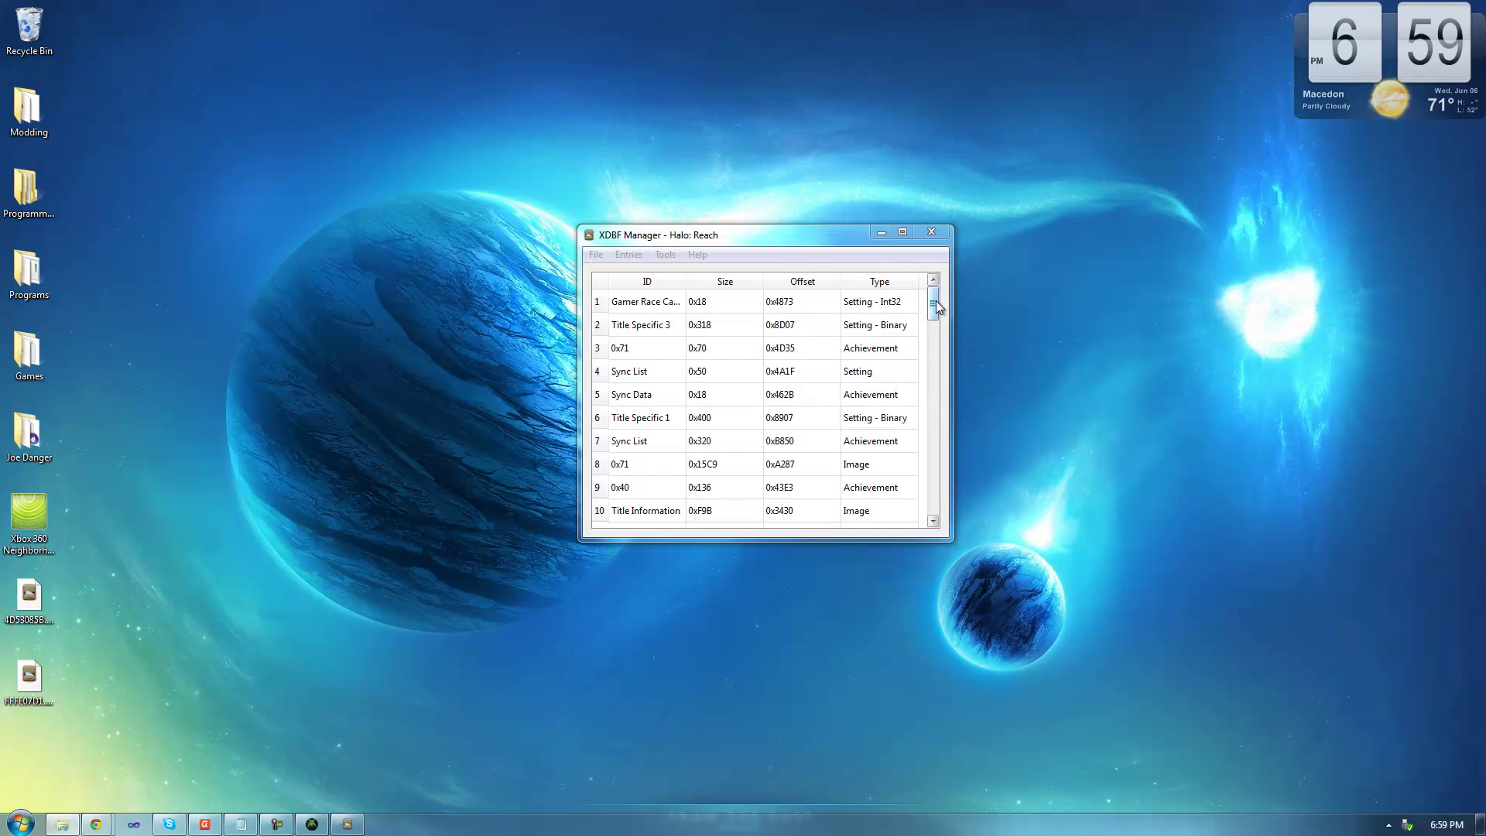
left_click_drag(937, 308, 935, 292)
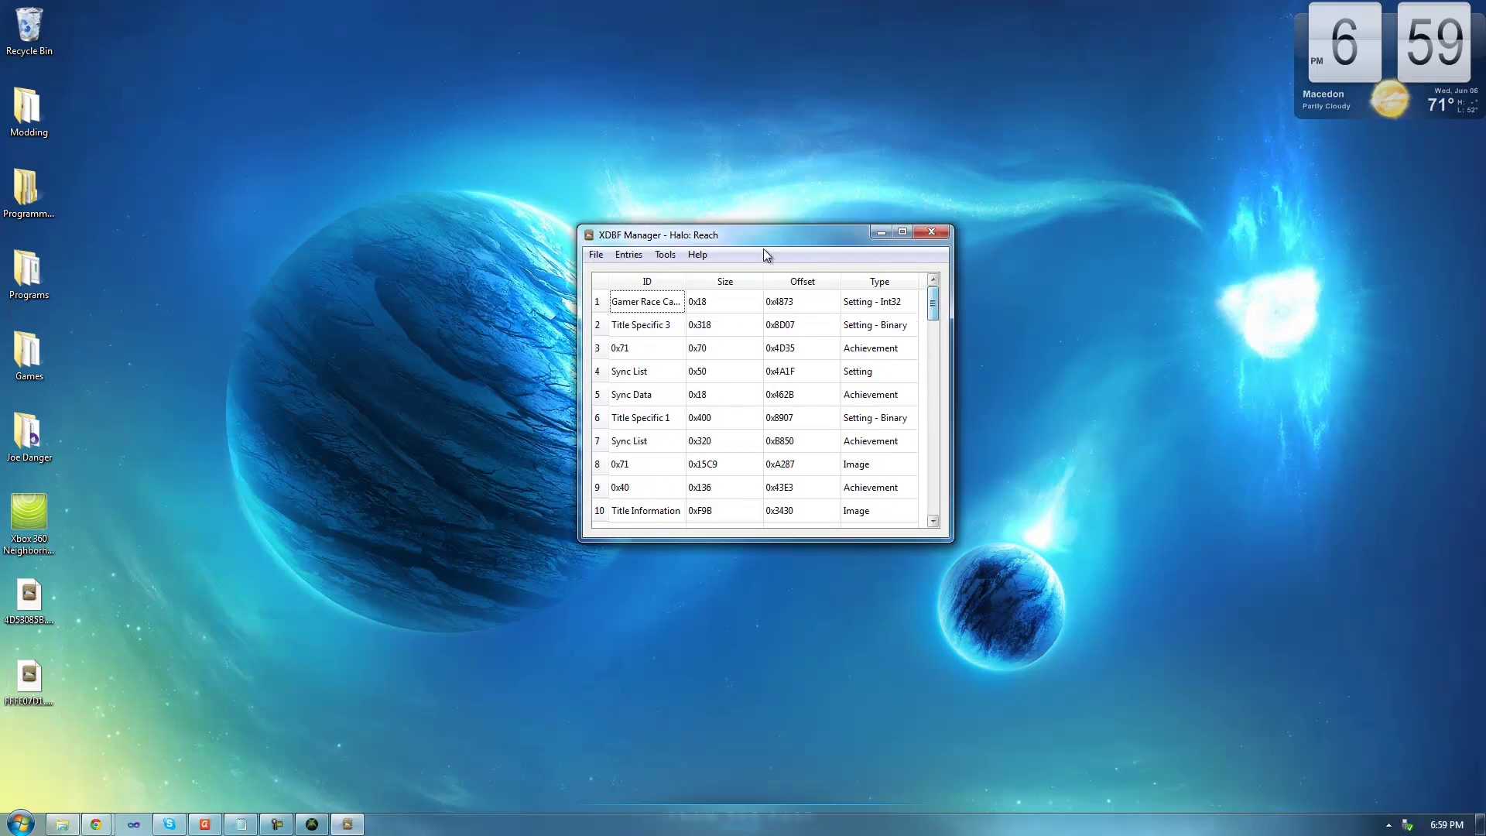
left_click(674, 286)
Open the 0x71 achievement entry to confirm gamerscore 1 and state Locked.
left_click_drag(936, 298, 935, 469)
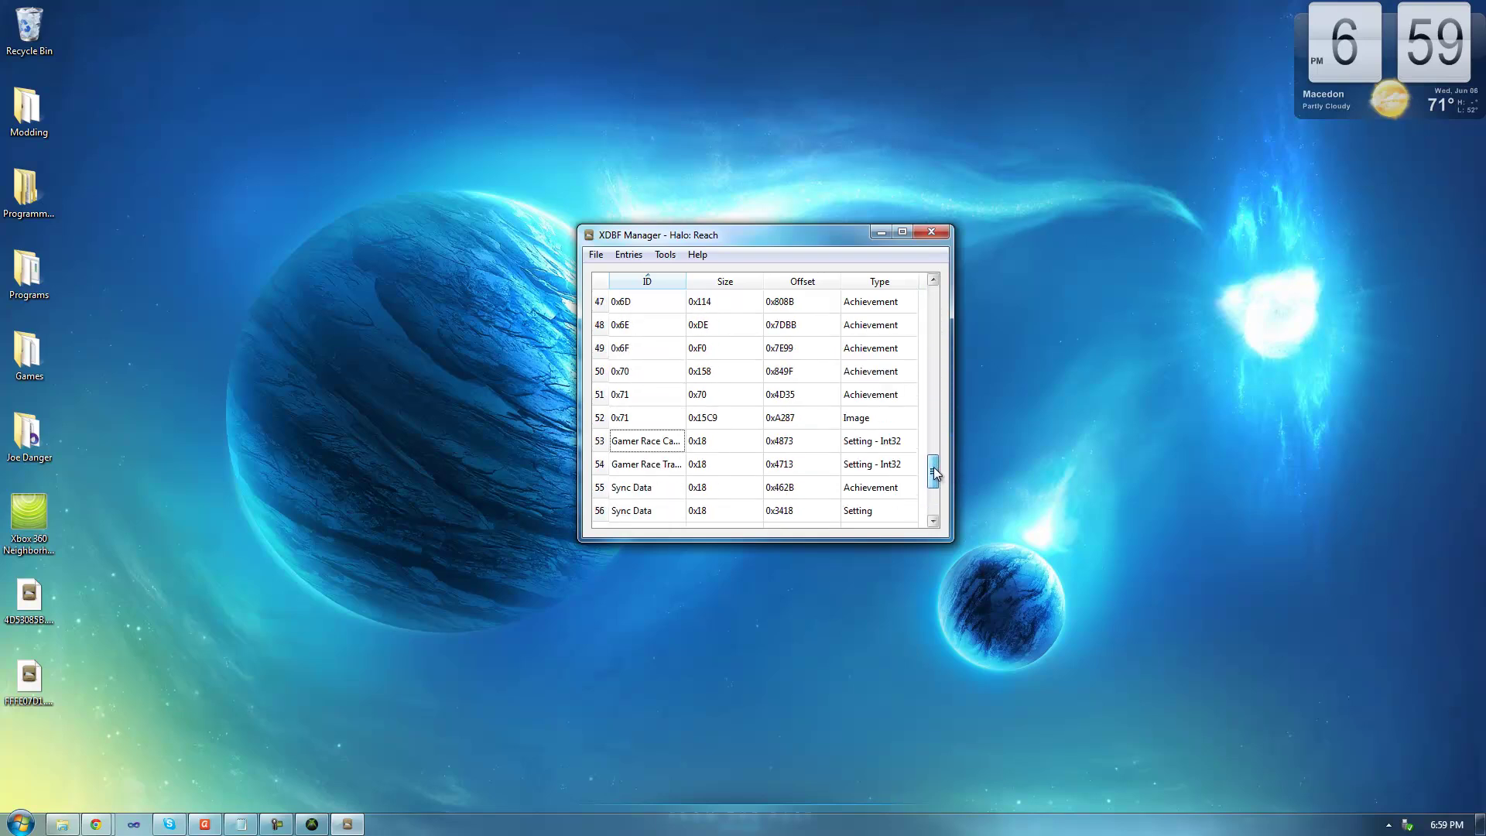
left_click(700, 398)
double_click(701, 399)
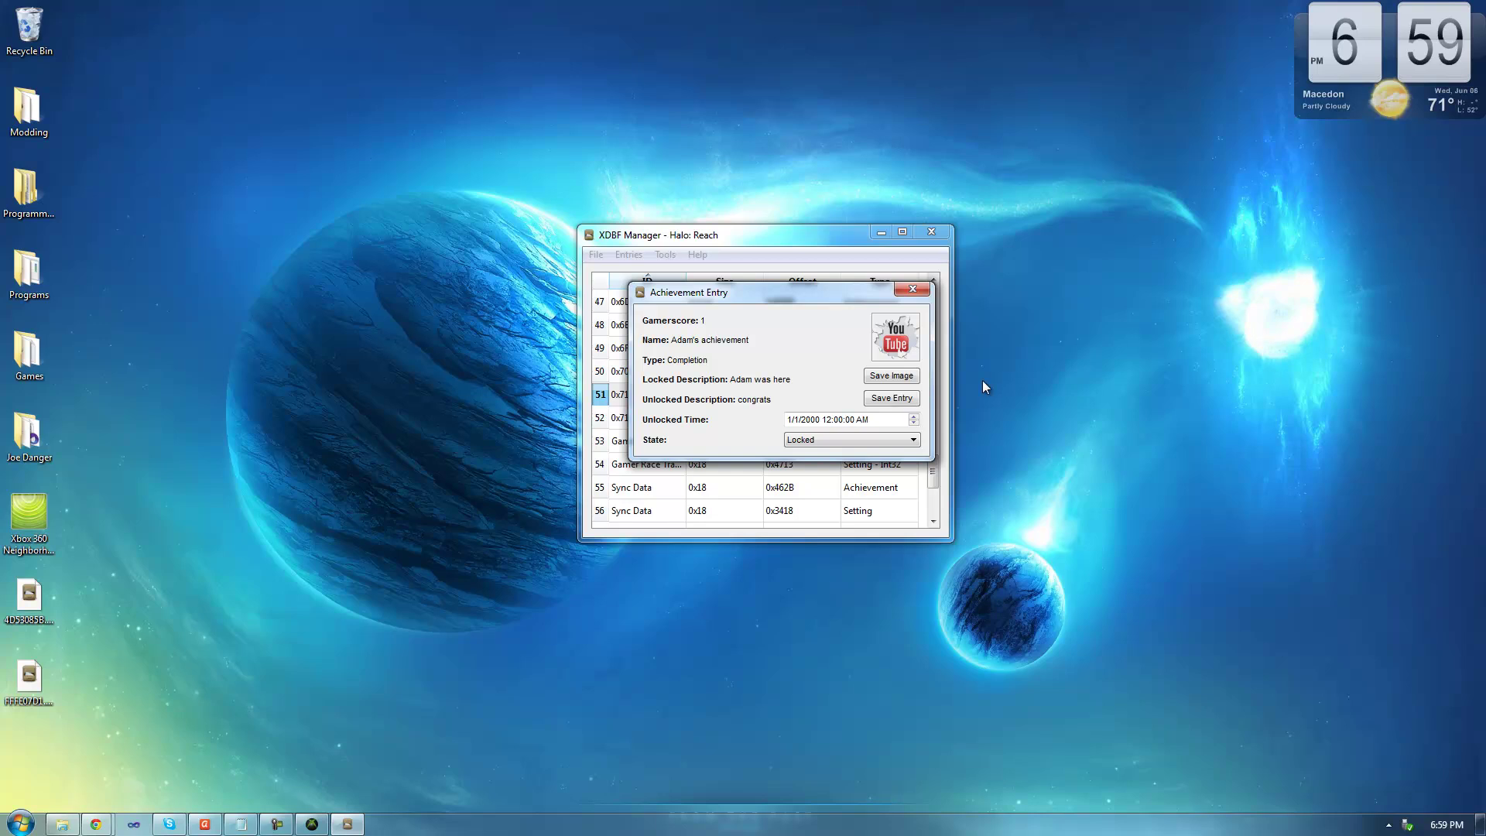
left_click_drag(880, 419, 763, 416)
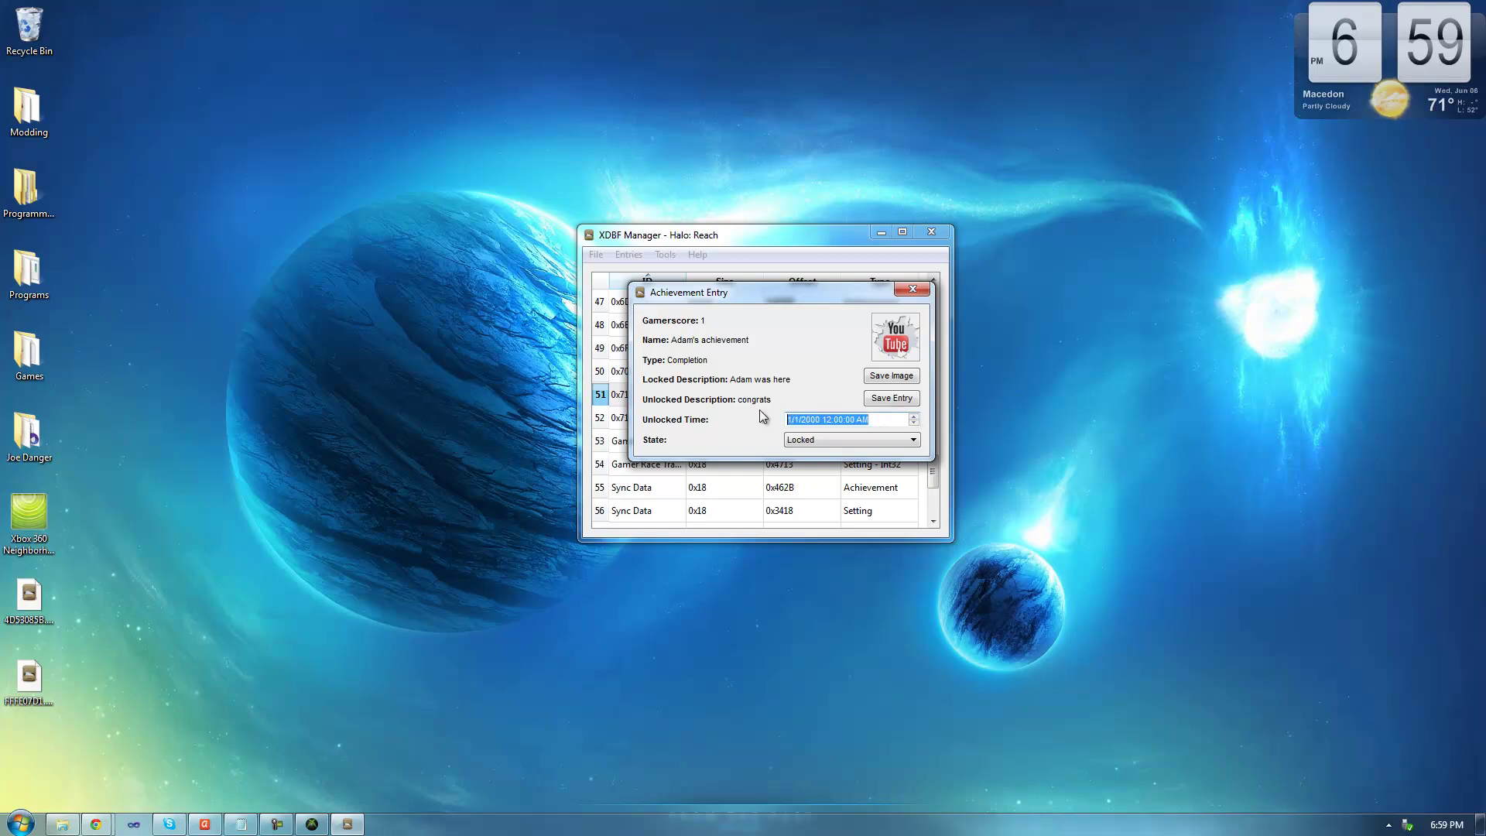
left_click(814, 440)
left_click(852, 458)
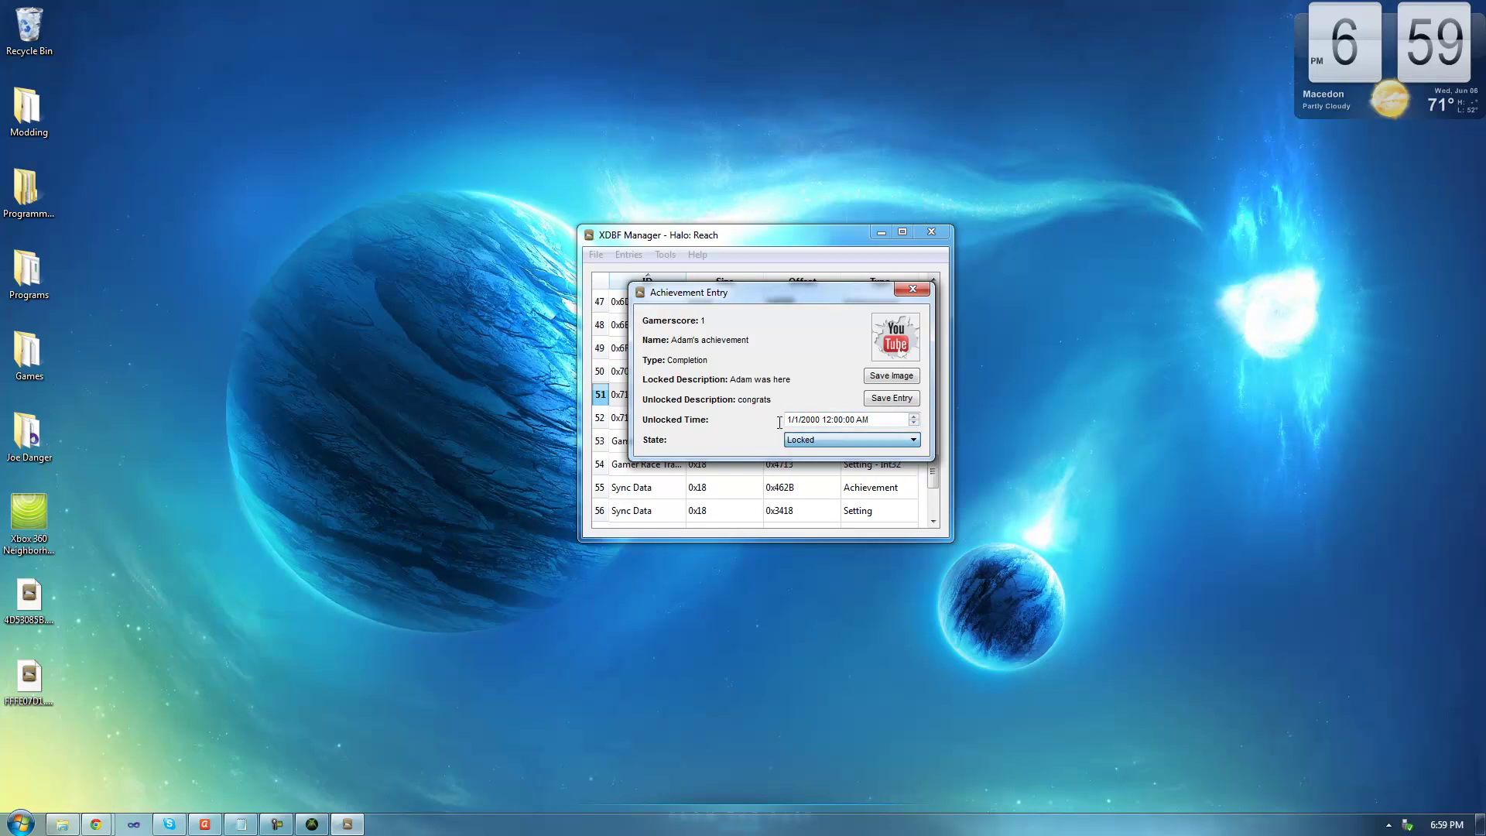